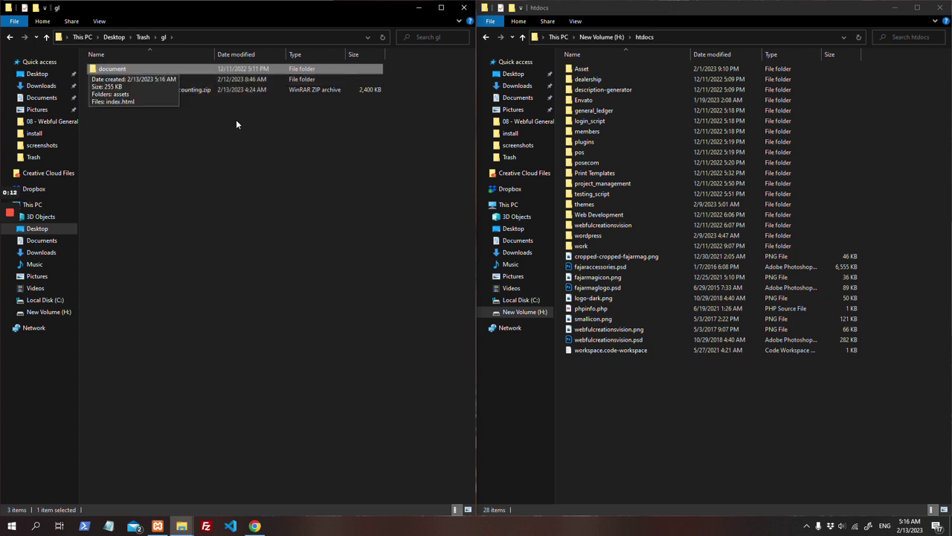
Step: Open the script folder and select all of its items
key(Down)
key(Return)
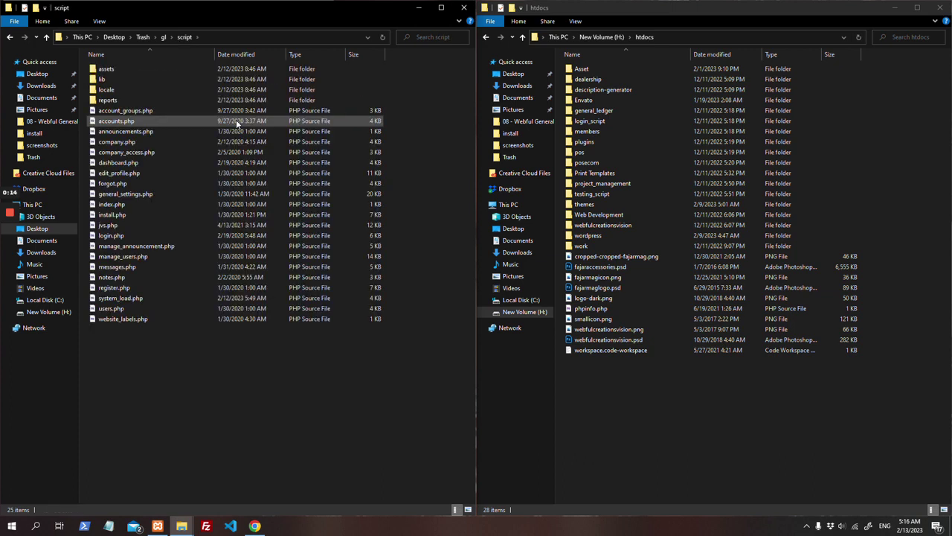
key(ctrl+a)
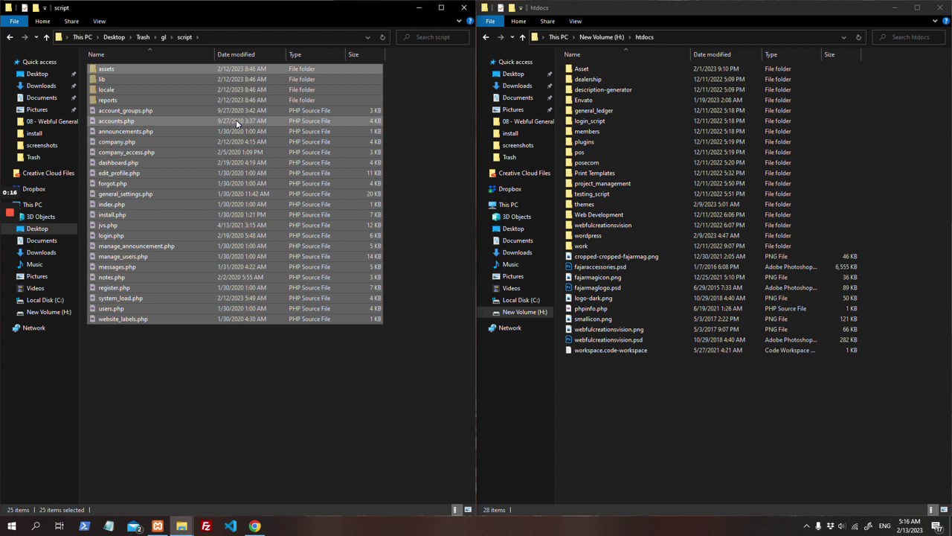
Step: Create an 'accounting' folder in htdocs, paste the 25 items into it, and close the emptied script window
right_click(706, 400)
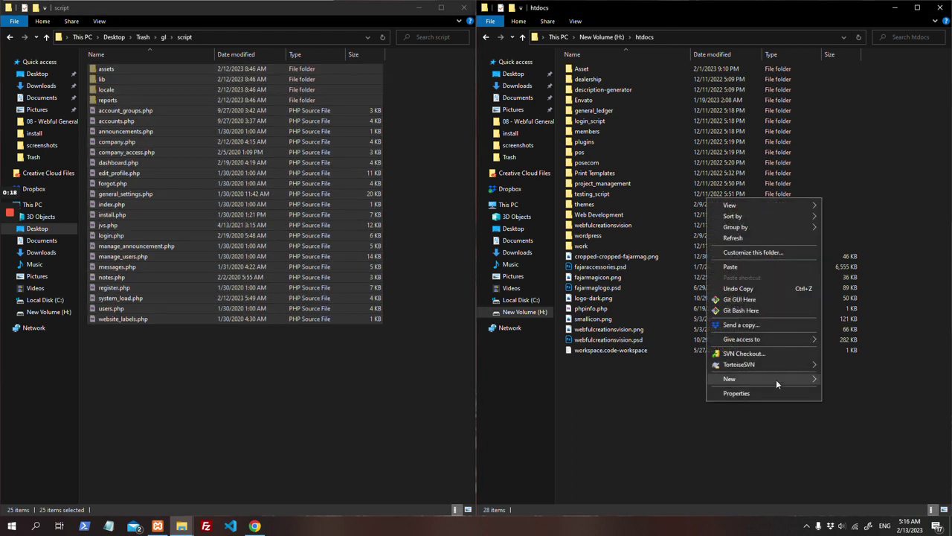
mouse_move(776, 380)
click(849, 381)
text(accounting)
key(Return)
key(Return)
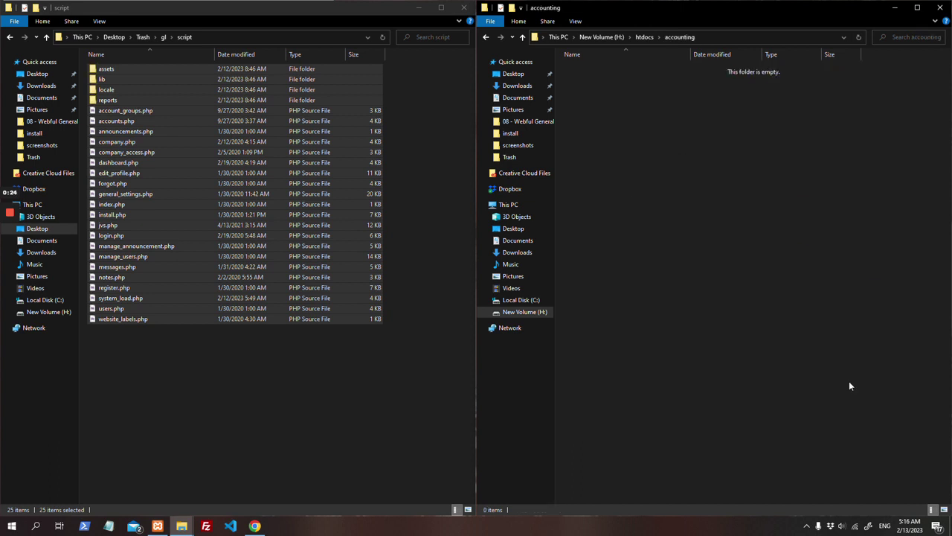
key(ctrl+v)
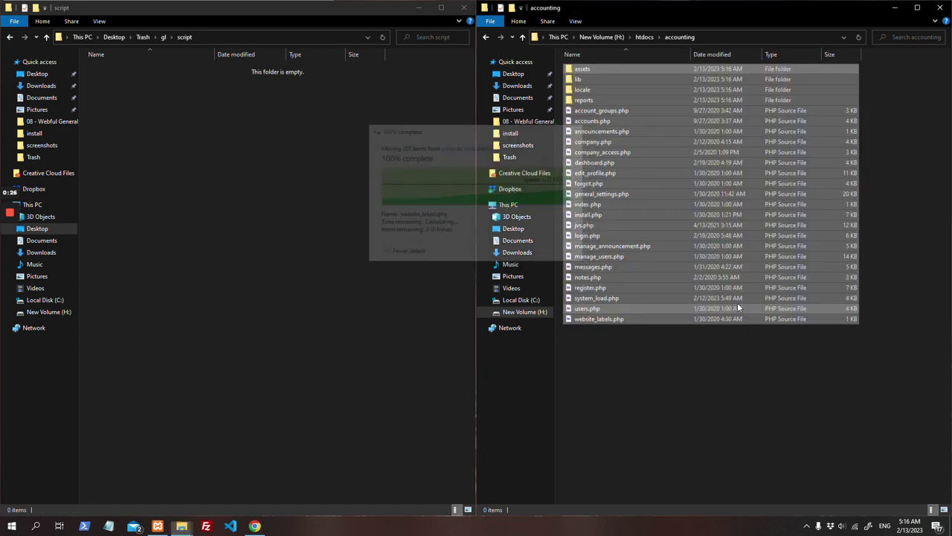
click(692, 394)
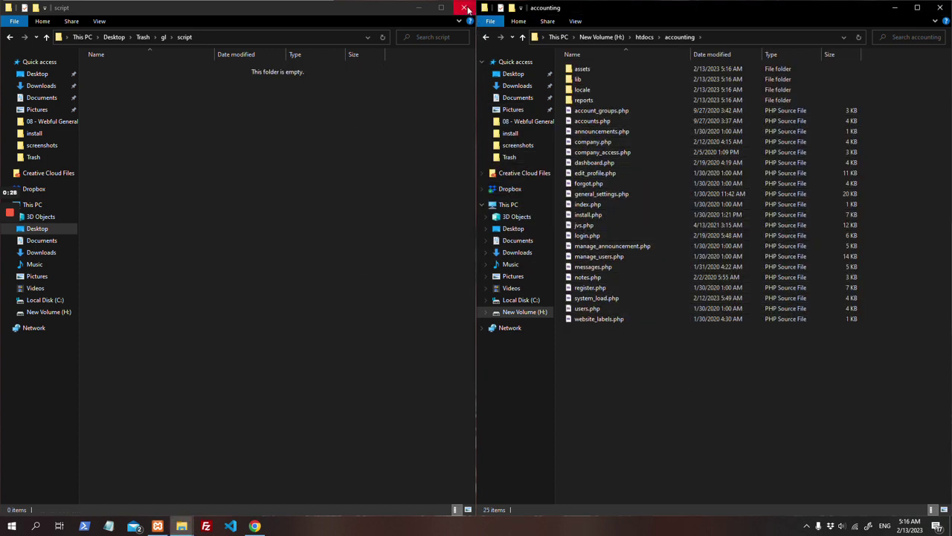
click(466, 9)
Step: Create an empty database named 'accounts' in phpMyAdmin
click(253, 525)
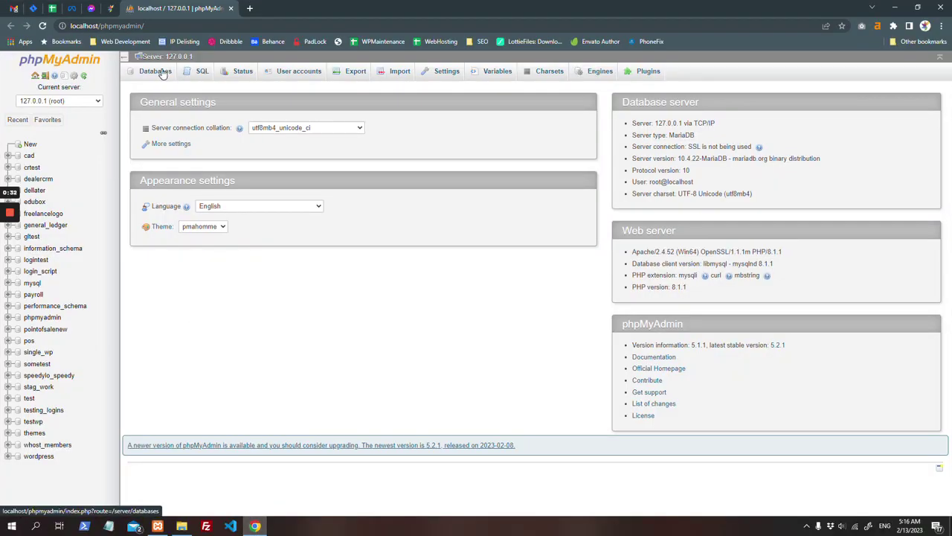
click(161, 71)
click(178, 139)
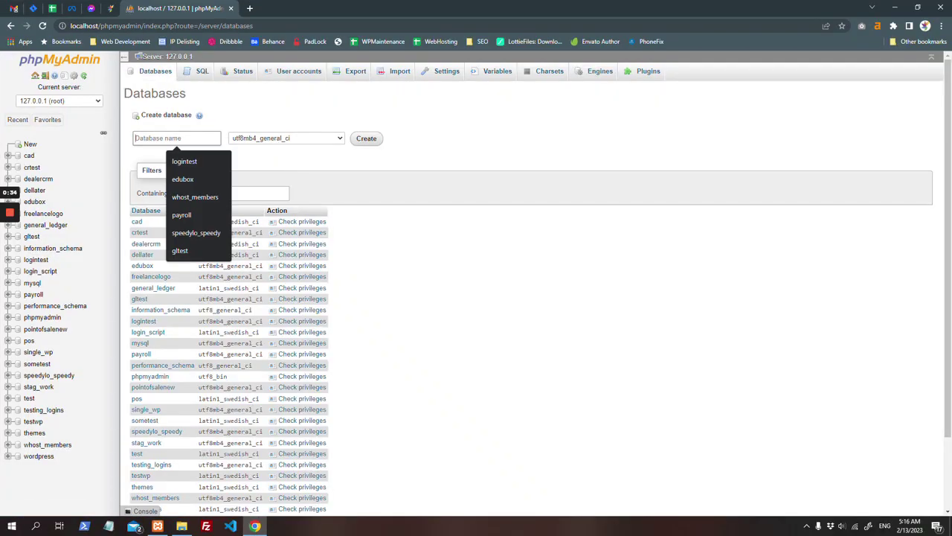
text(account)
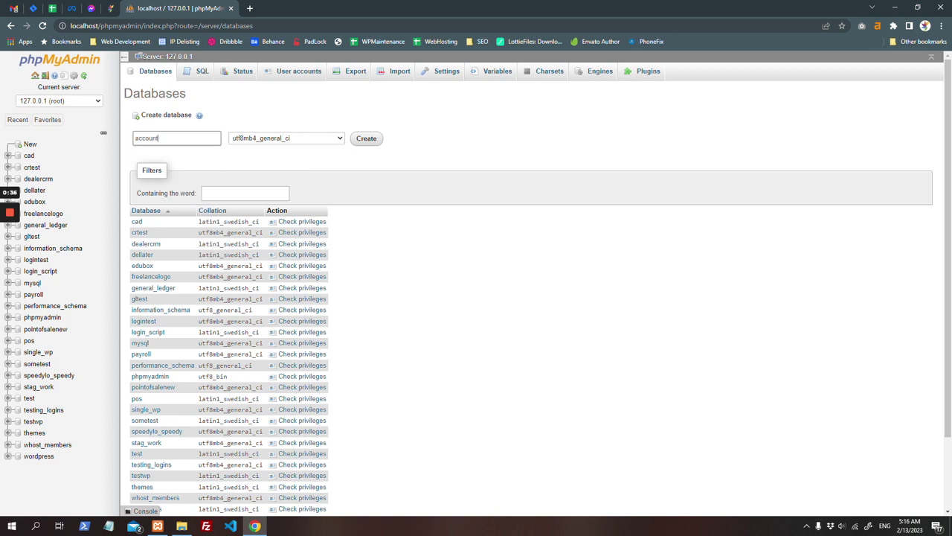
click(366, 138)
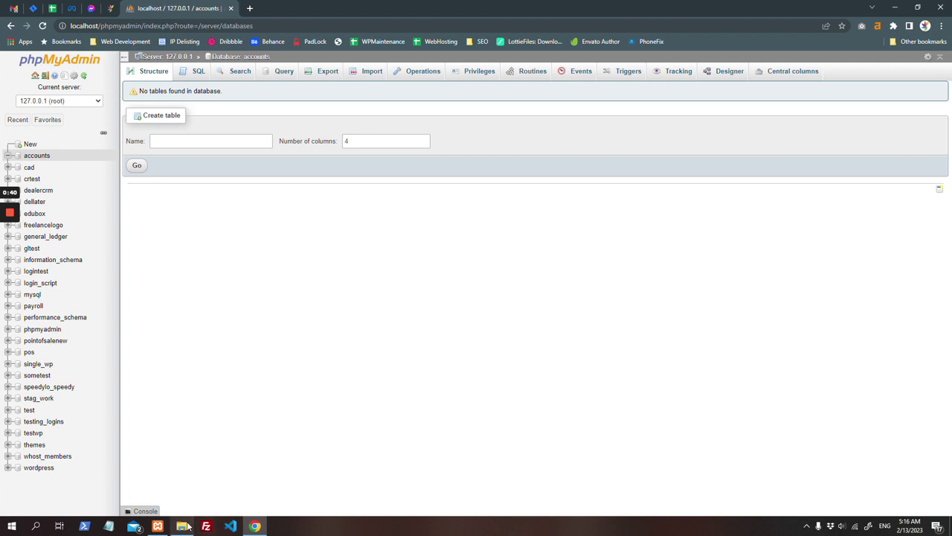
Step: Open db_connect.php from accounting/lib/includes for editing
click(182, 526)
double_click(642, 77)
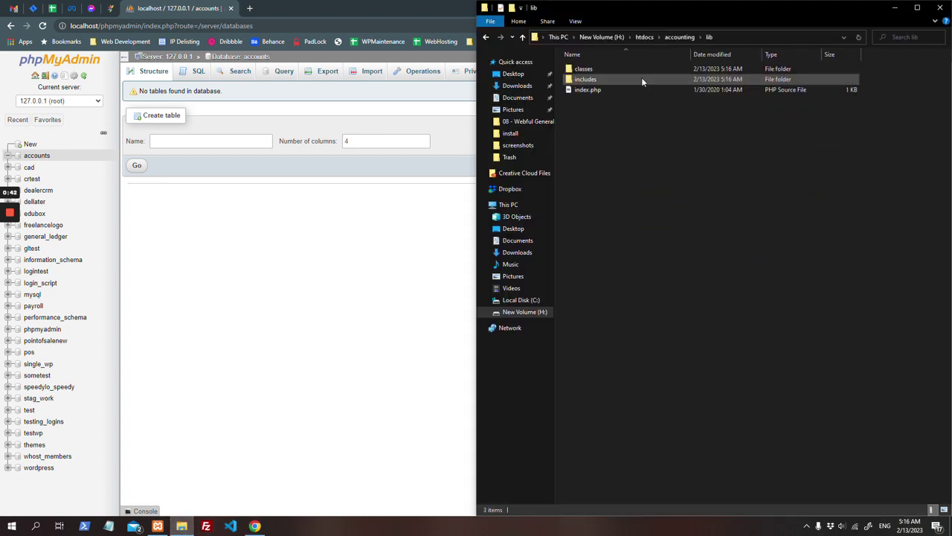
double_click(641, 78)
double_click(643, 120)
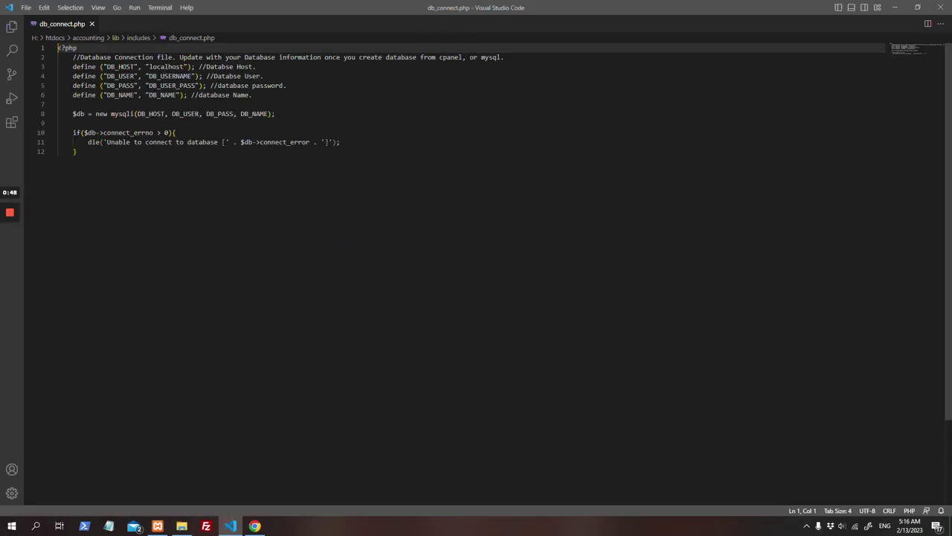
Step: Set DB_NAME to 'accounts' and DB_USERNAME to 'root' in db_connect.php
double_click(162, 95)
key(BackSpace)
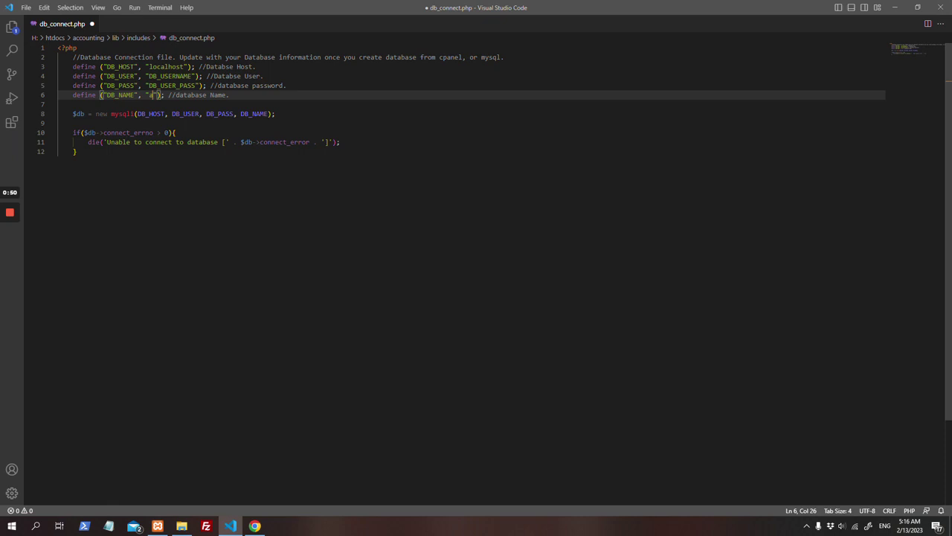
text(accounts)
key(Up)
key(Up)
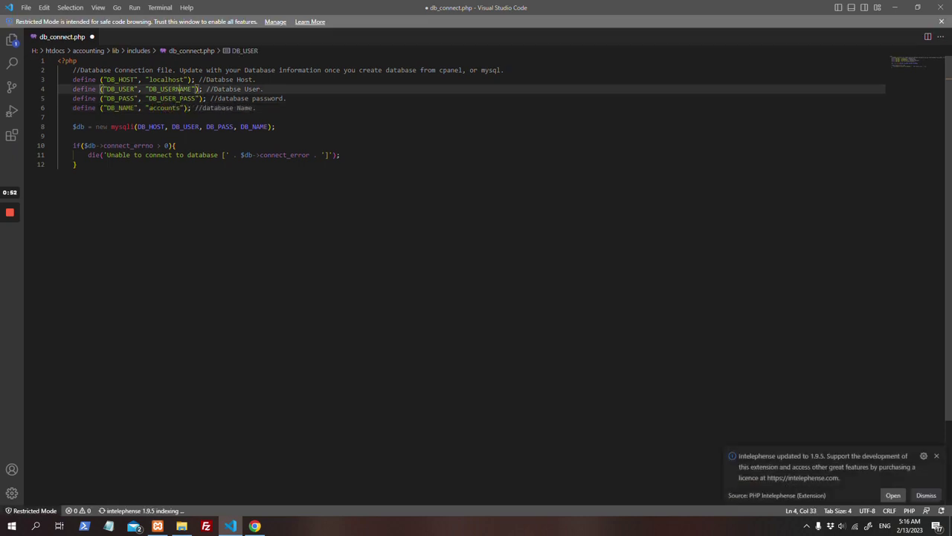
key(Right)
key(Right)
key(Right)
key(ctrl+shift+Left)
key(BackSpace)
text(root)
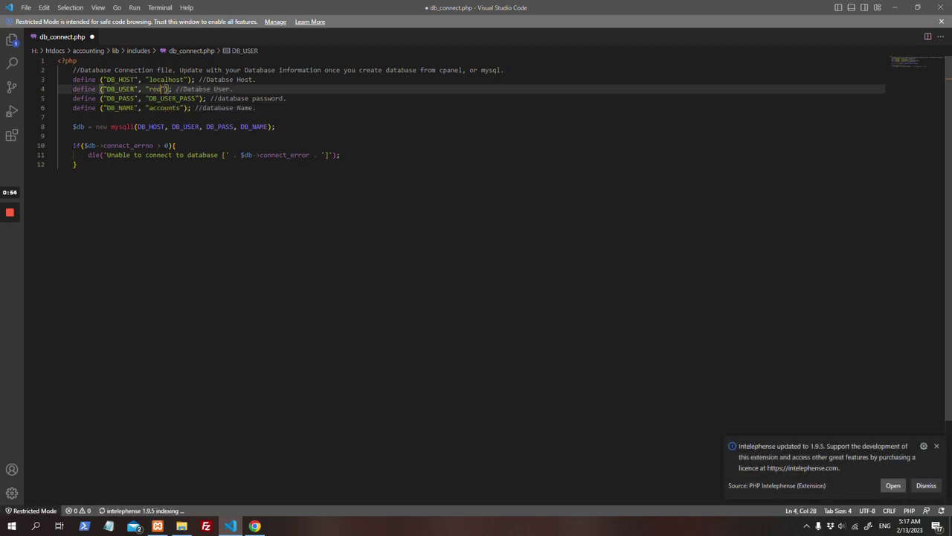
Step: Leave the DB_USER_PASS value empty, save db_connect.php, and minimise VS Code
key(Down)
key(ctrl+Right)
key(ctrl+shift+Left)
key(BackSpace)
key(ctrl+s)
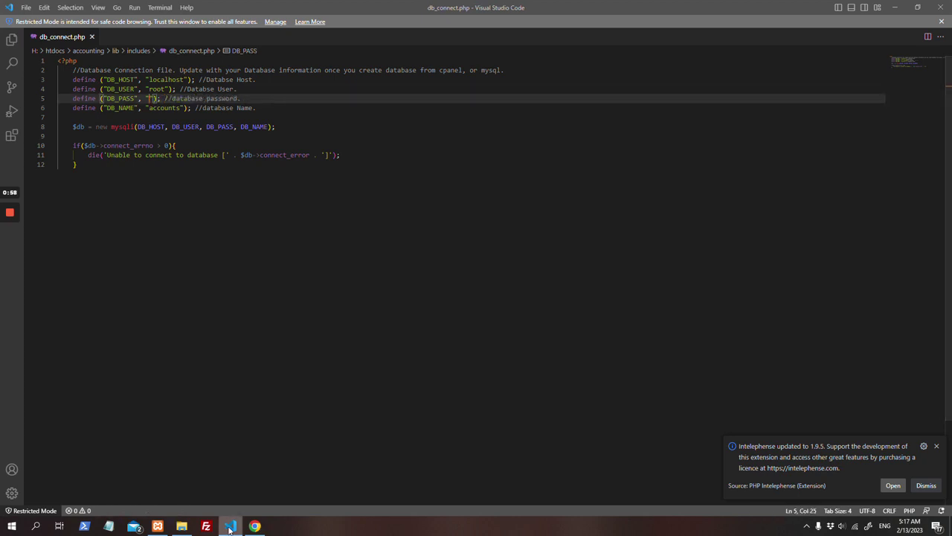
click(230, 527)
click(230, 526)
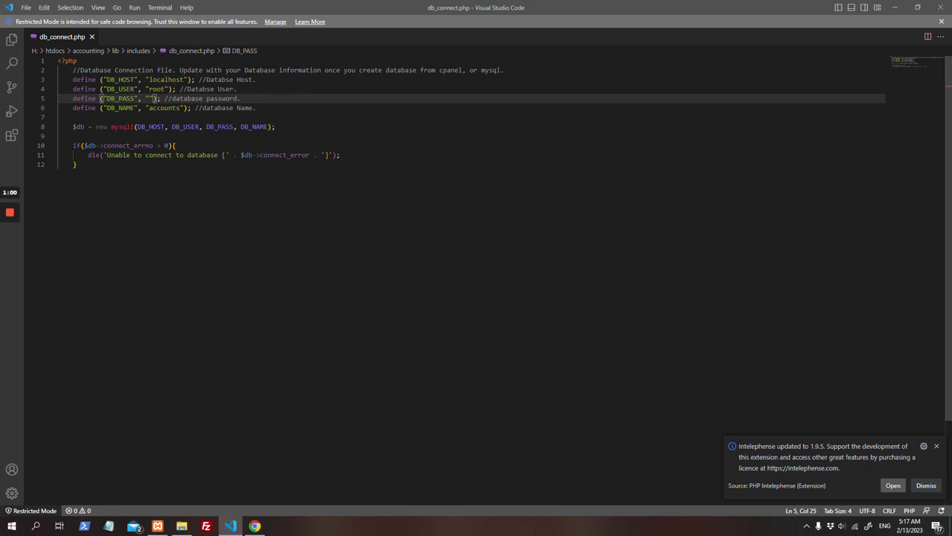
click(230, 526)
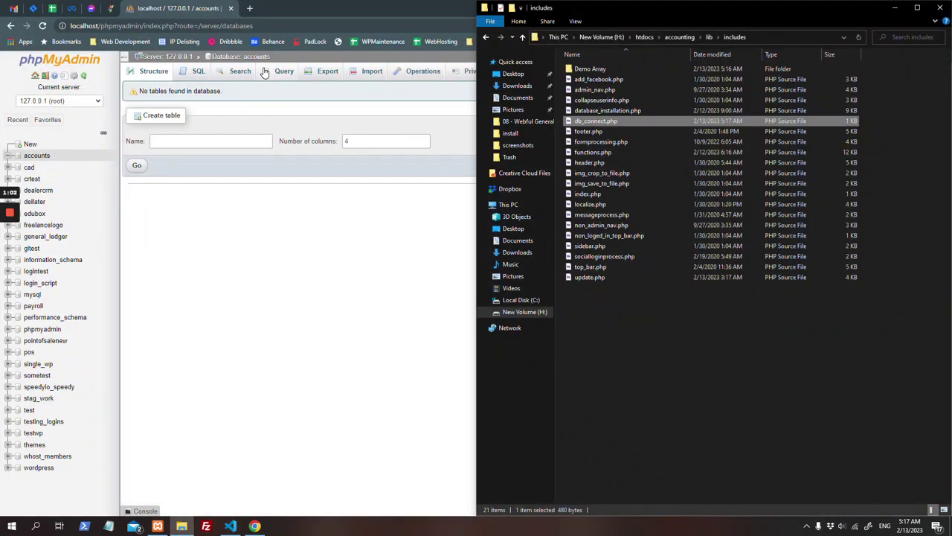
Step: Load the accounting site's installer page at the local address /accounting/ in a new tab
click(250, 8)
text(12)
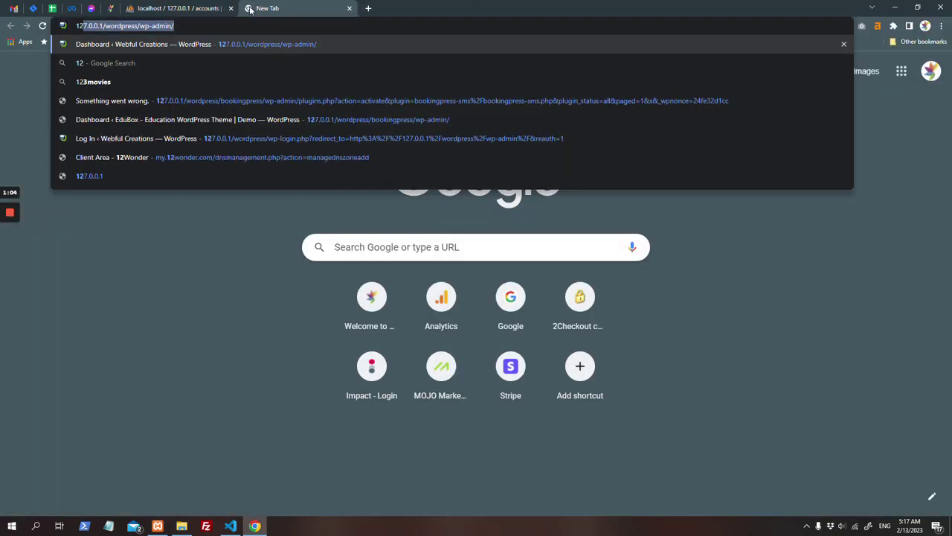
key(End)
key(ctrl+shift+Left)
key(ctrl+shift+Left)
key(ctrl+shift+Left)
text(accou)
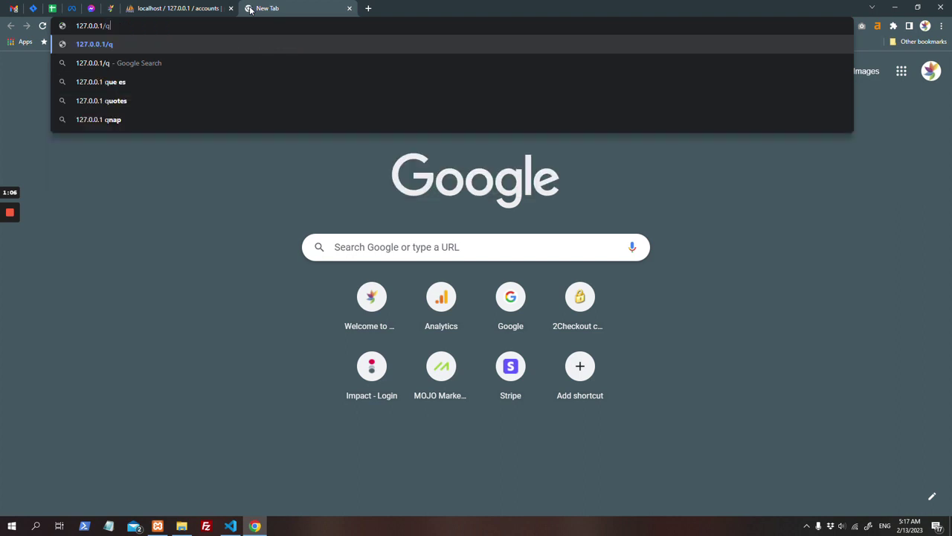
text(ntin)
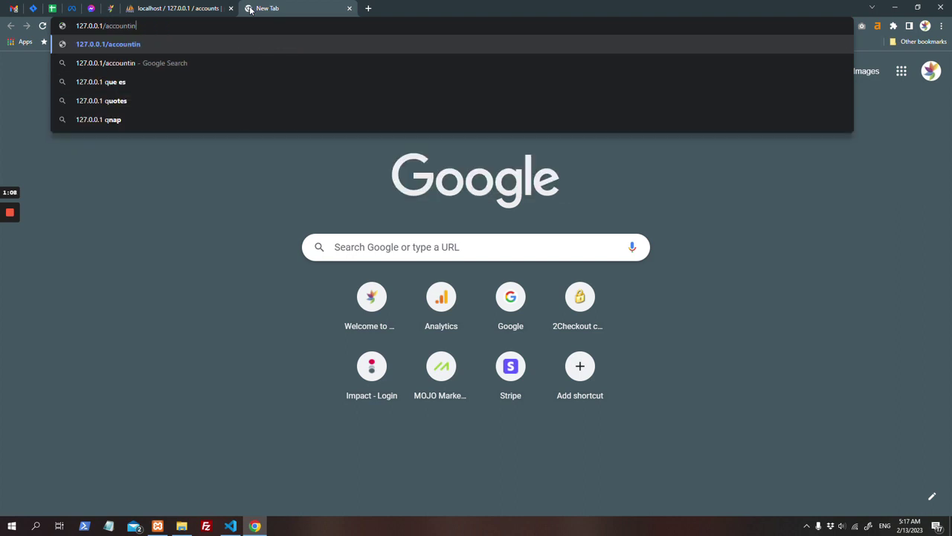
text(g/)
key(Return)
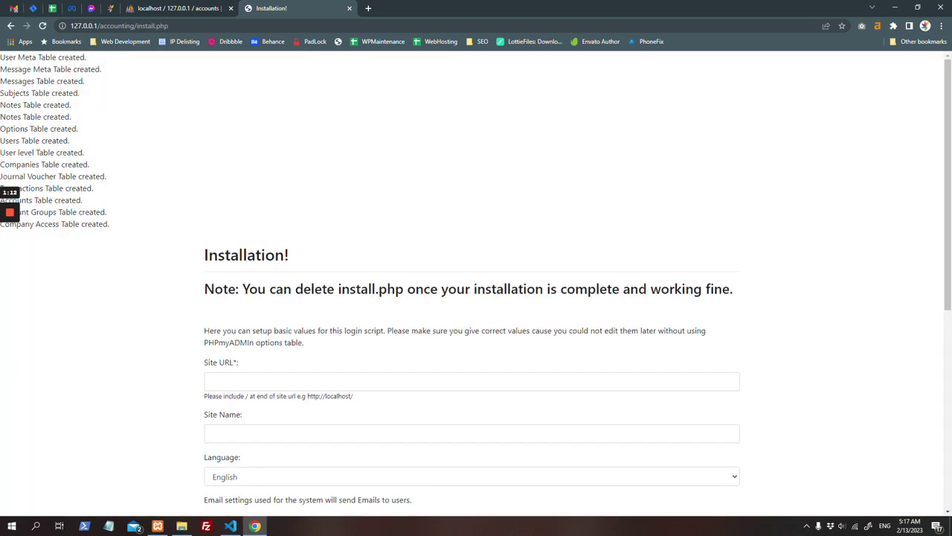
Step: Set Site URL to the installer's address without install.php
scroll(162, 210, down, 3)
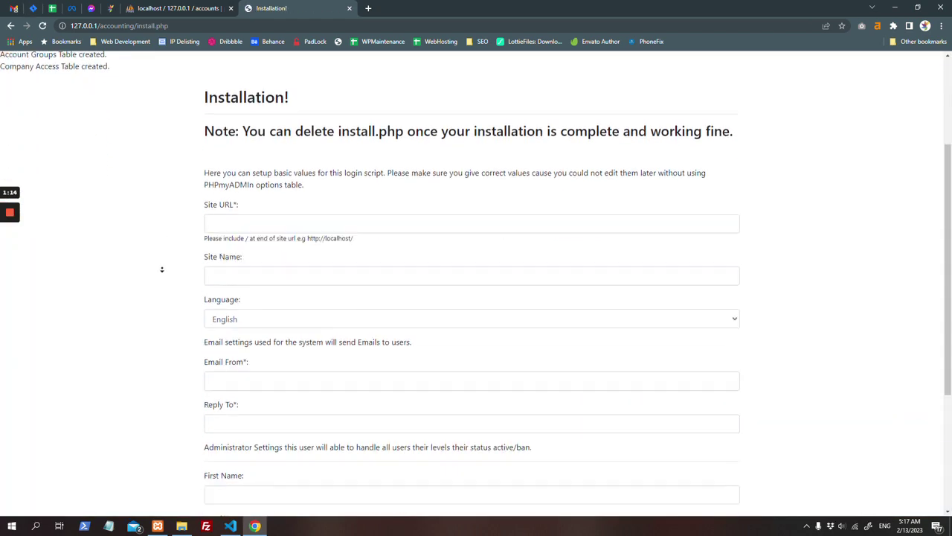
key(ctrl+l)
key(ctrl+c)
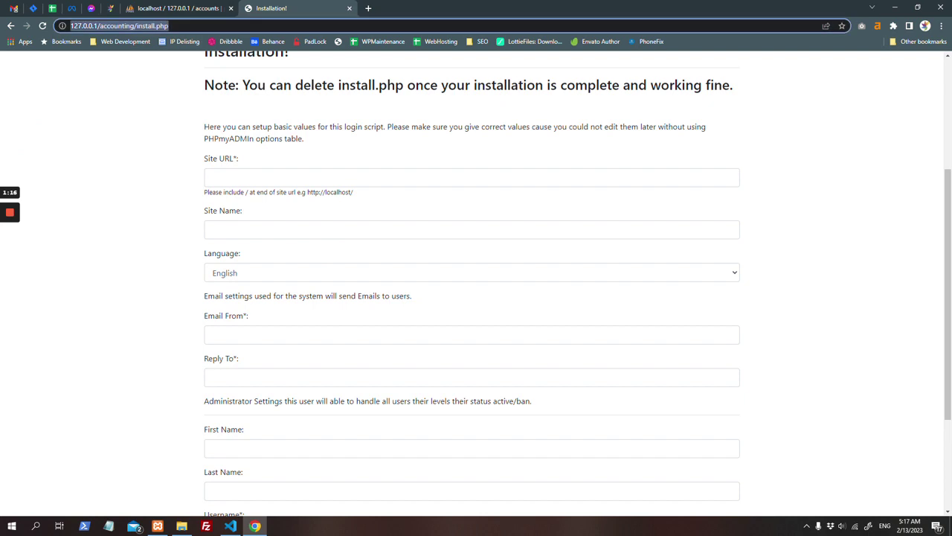
click(327, 178)
key(ctrl+v)
key(ctrl+shift+Left)
key(ctrl+shift+Left)
key(BackSpace)
key(Tab)
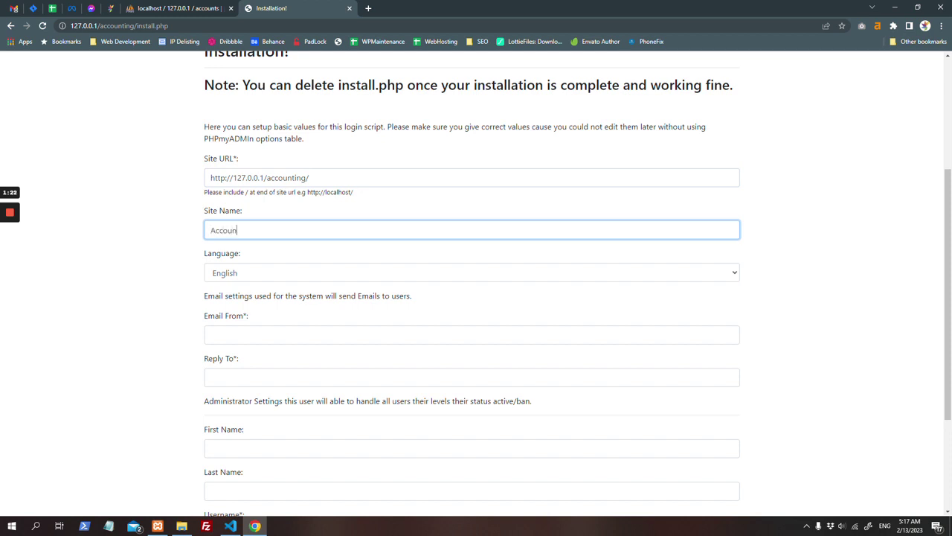
Step: Fill the Email From, Reply To and admin Email fields with the administrator's contact details
key(Tab)
key(Tab)
key(Down)
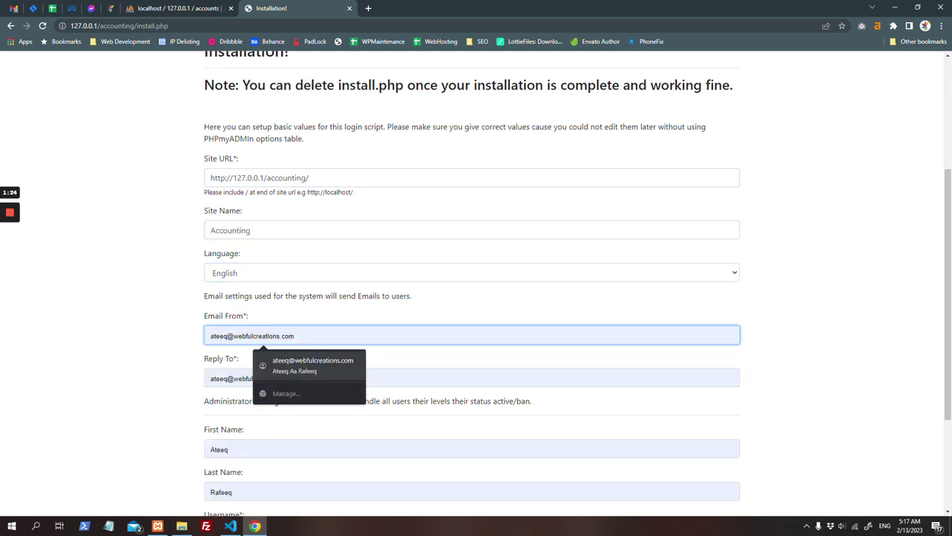
key(Return)
key(Tab)
key(Tab)
key(Tab)
key(Tab)
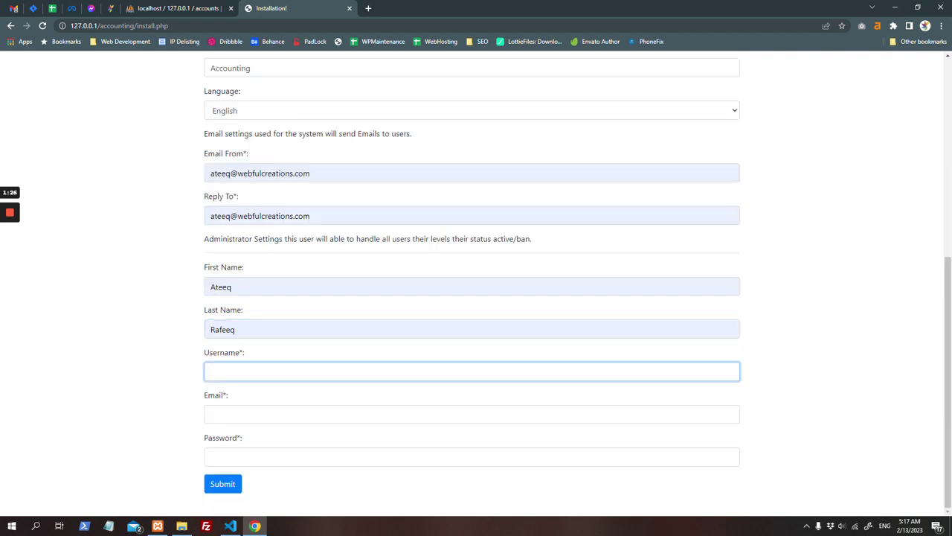
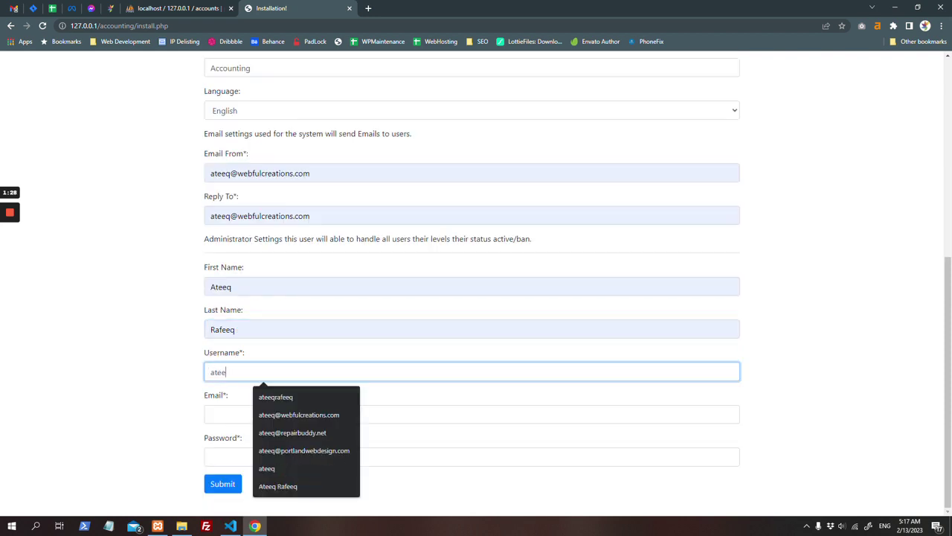
key(Tab)
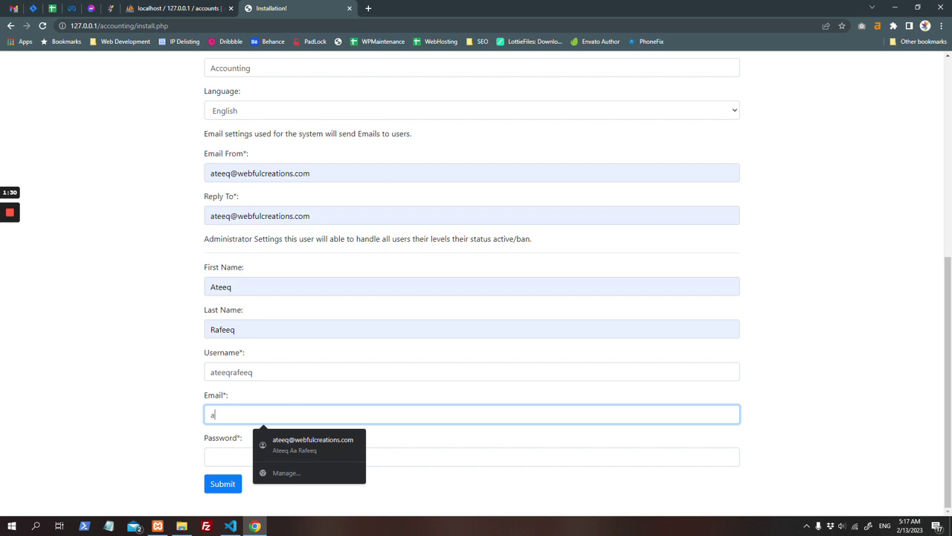
key(Down)
key(Tab)
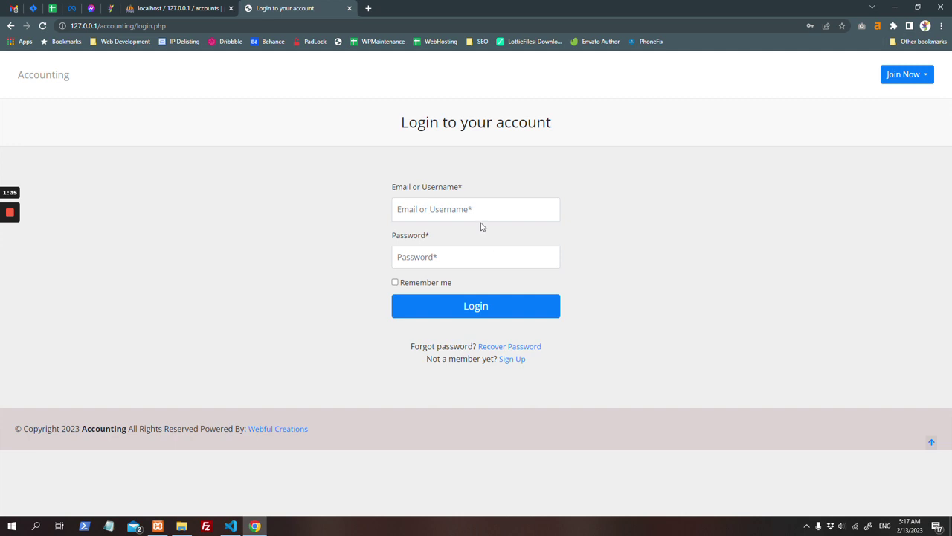
Step: Log in with the saved admin email and password, dismissing the breached-password warning
click(479, 215)
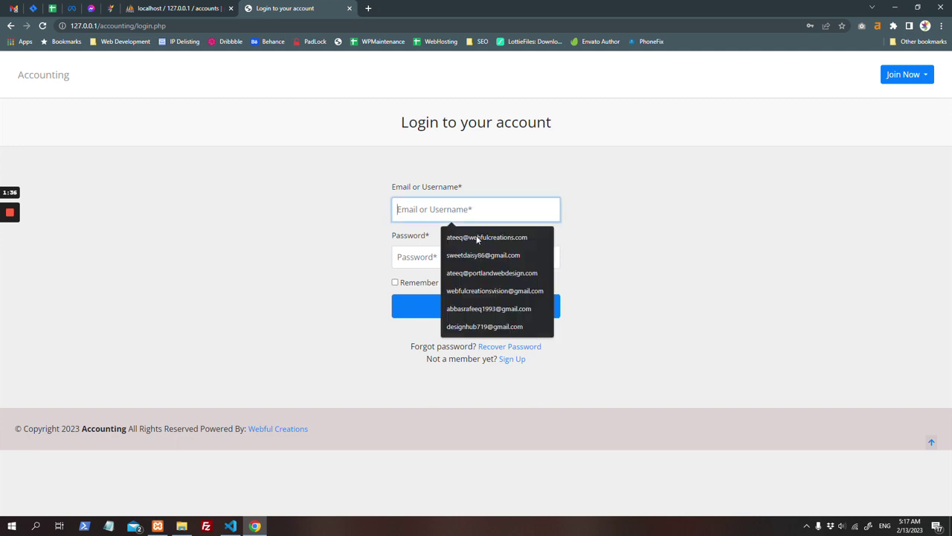
click(477, 240)
click(472, 253)
text(a)
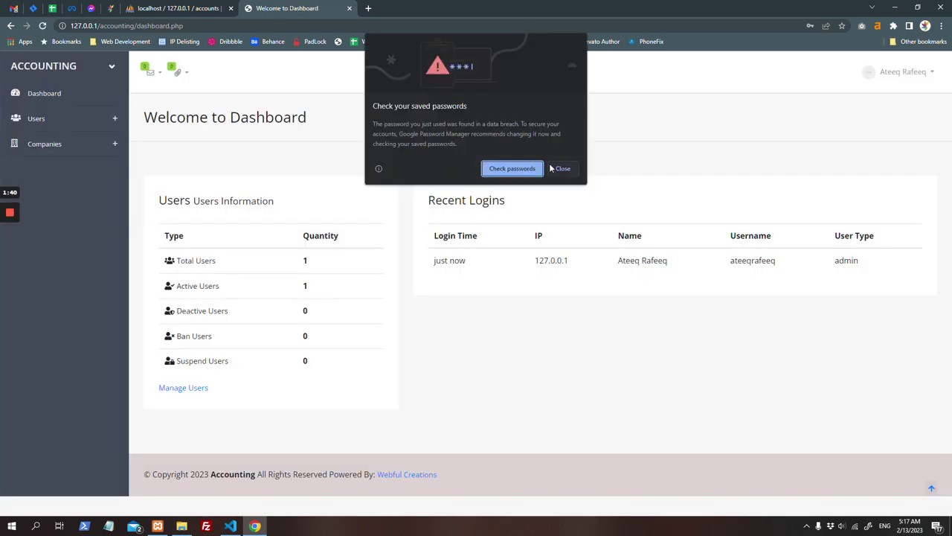
click(551, 169)
Step: Expand the Users and Companies sections of the sidebar navigation
click(70, 117)
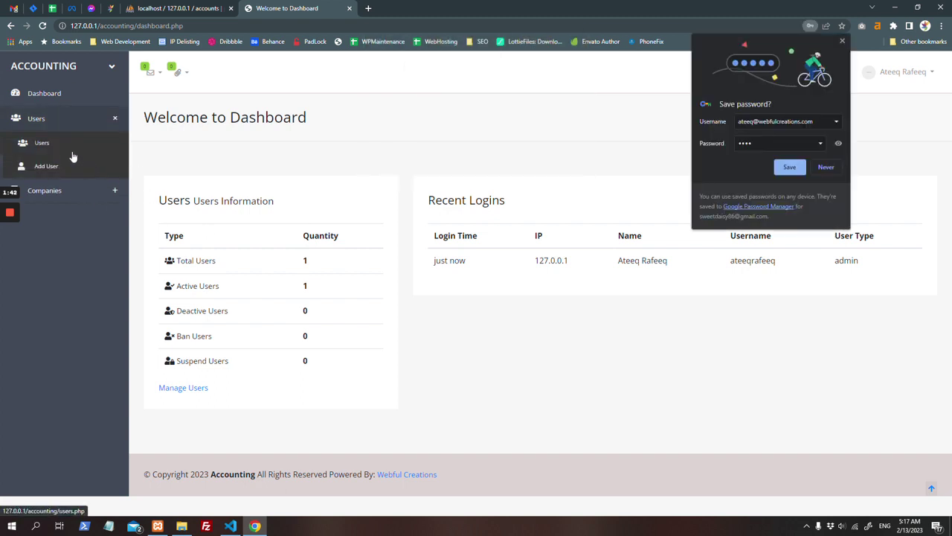
click(79, 191)
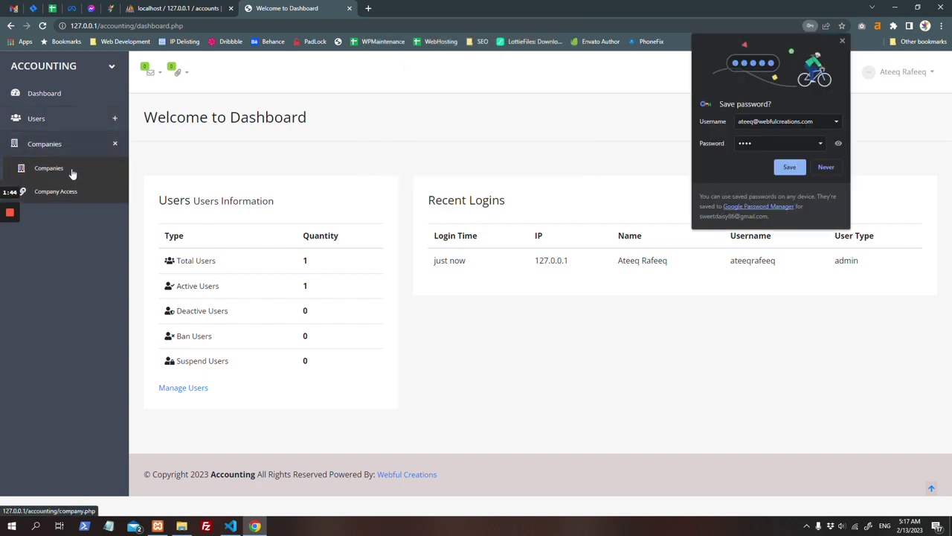
click(64, 119)
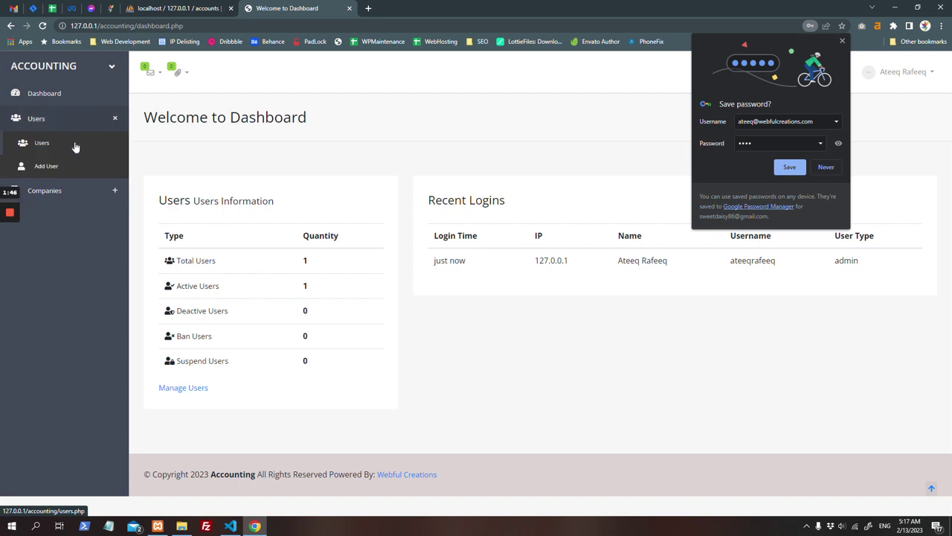
Step: Load the 127.0.0.1/general_ledger login page in a new tab
click(367, 8)
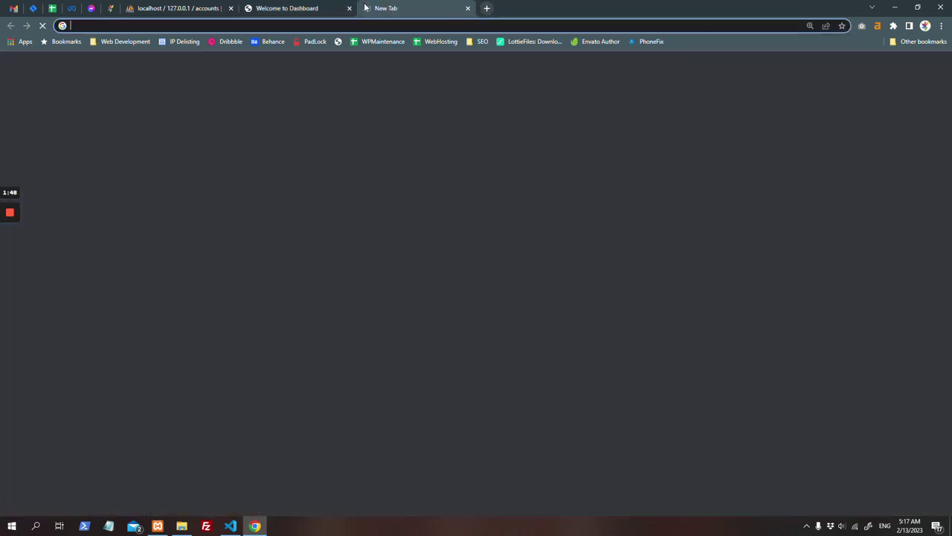
text(127.0.0.1/)
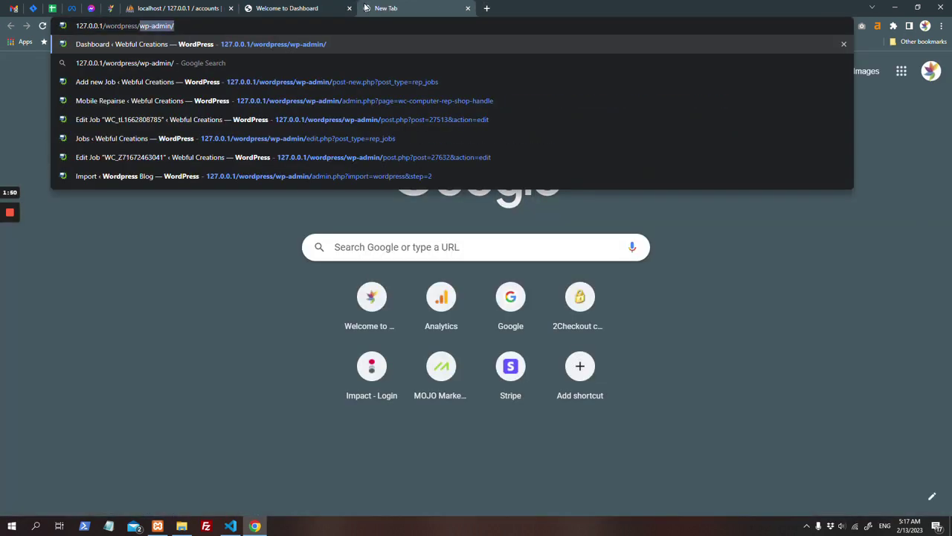
text(ge)
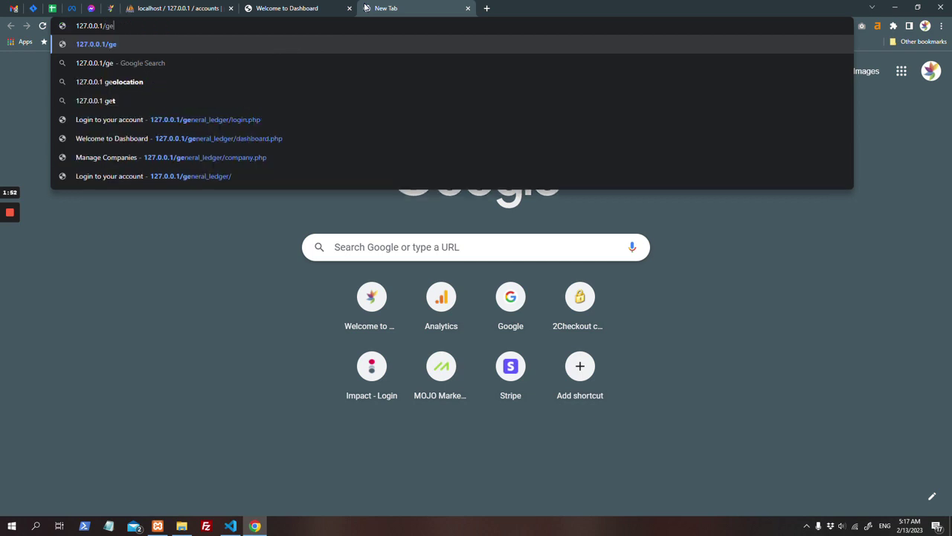
key(Down)
key(Down)
key(Down)
key(Down)
key(Return)
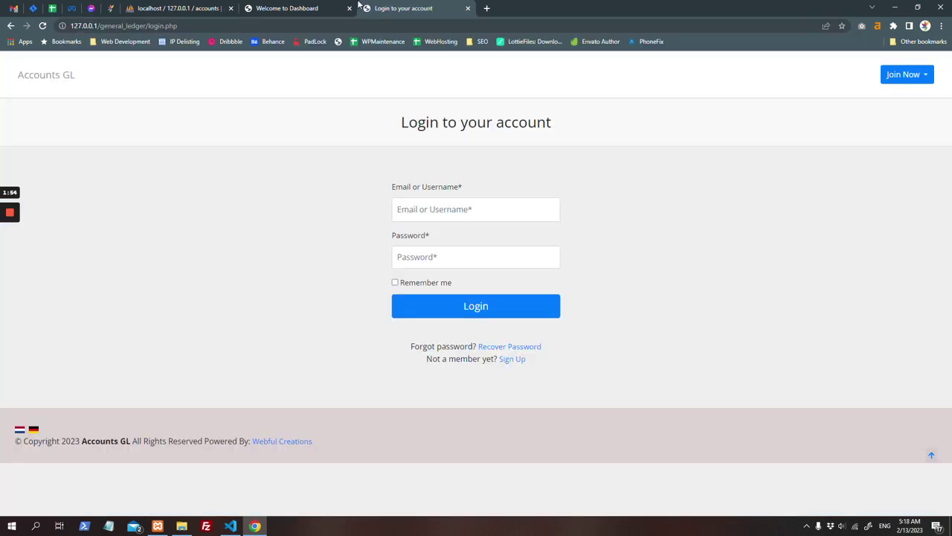
Step: Enter the saved admin email and the account password on the login form
click(478, 211)
click(478, 234)
key(Tab)
text(•)
key(BackSpace)
text(•••)
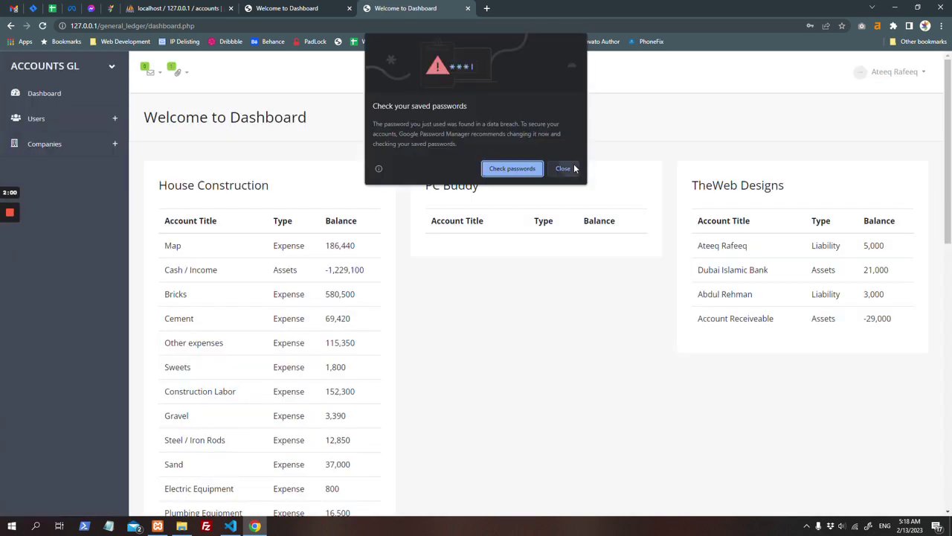
Step: Dismiss the password warning and open the Add New User form from Users
click(563, 168)
click(115, 120)
click(113, 143)
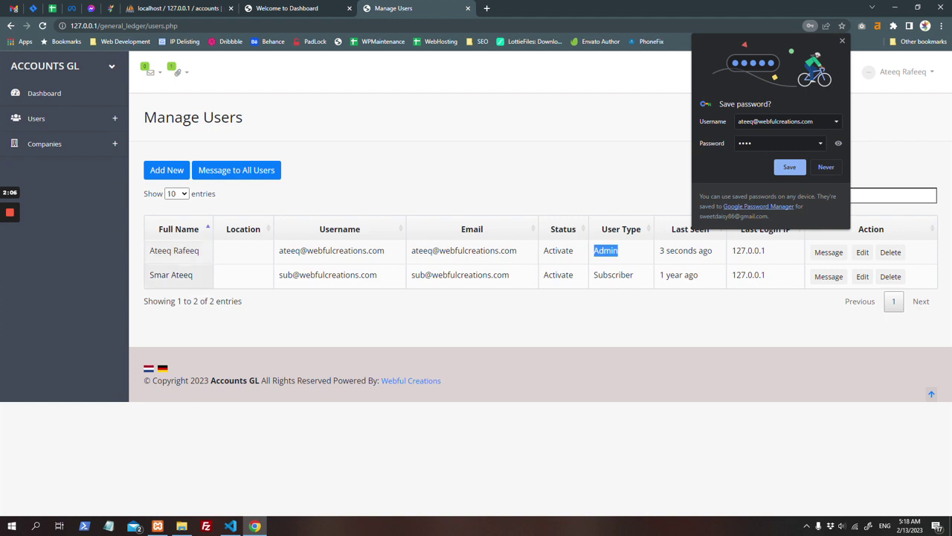
click(169, 175)
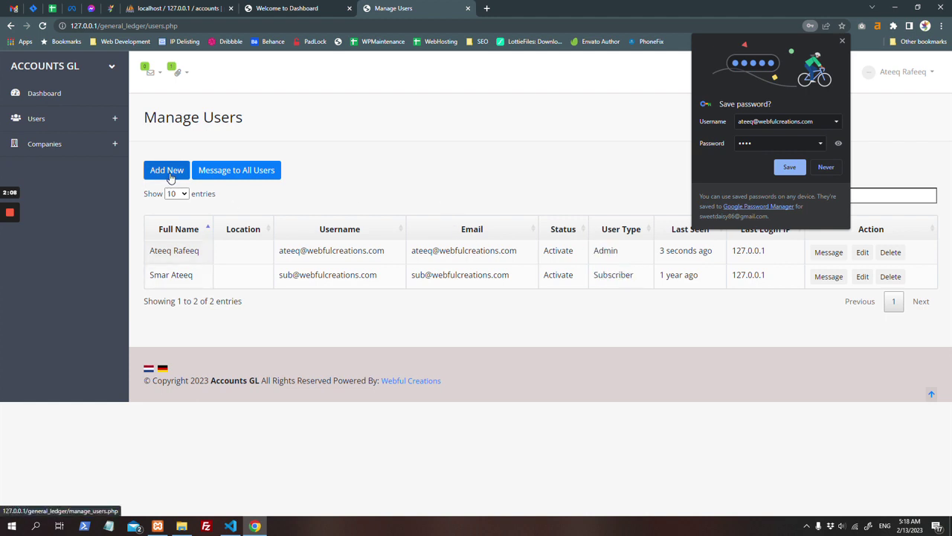
Step: Set the new user's User Type to Subscriber
drag(951, 93, 937, 278)
scroll(612, 381, down, 3)
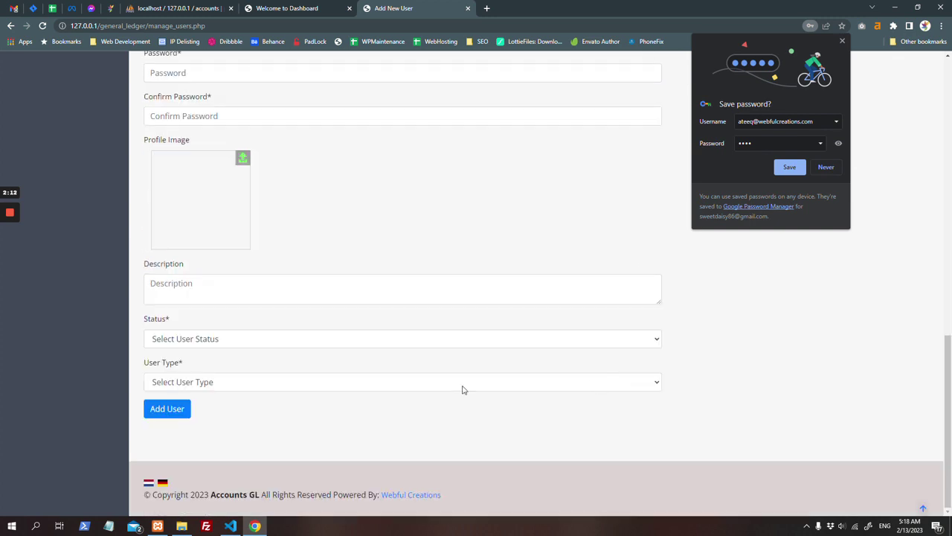
click(346, 383)
click(355, 455)
click(271, 381)
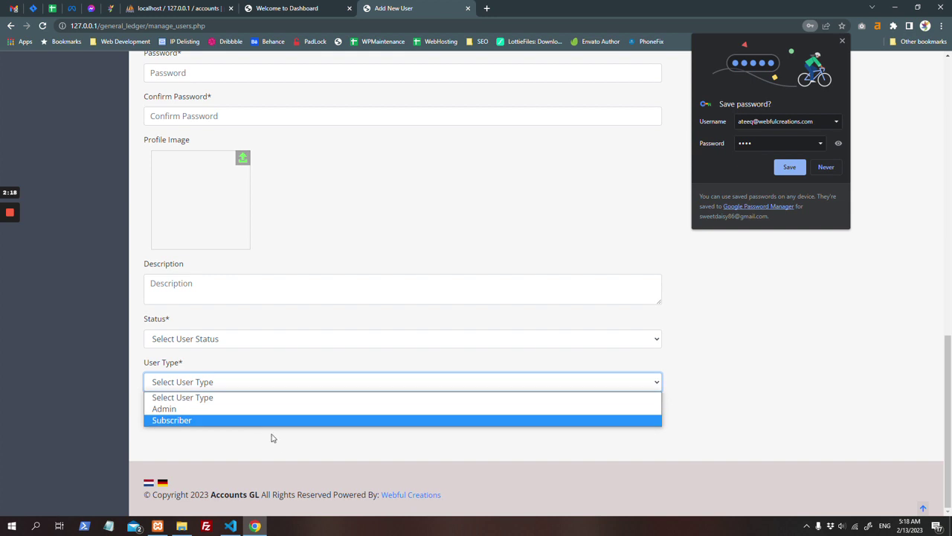
click(266, 421)
click(251, 390)
click(409, 317)
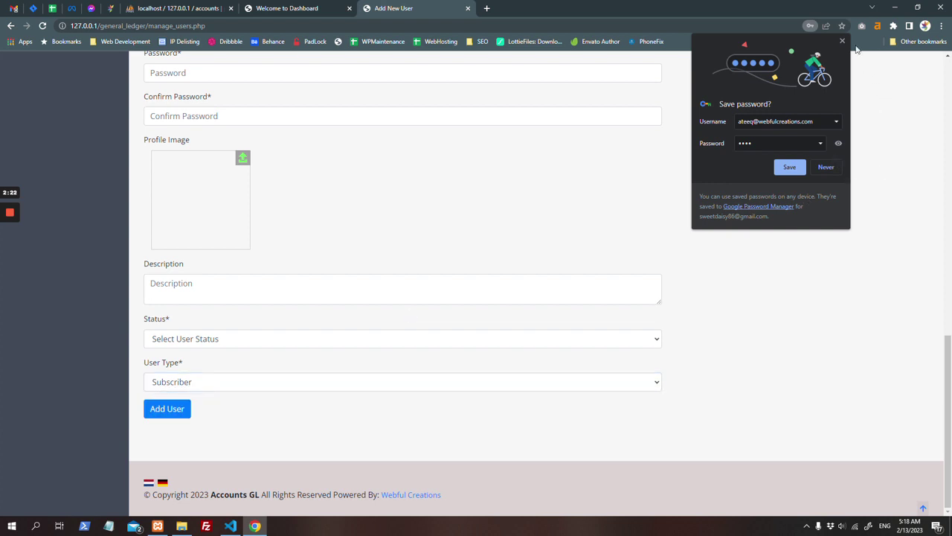
click(860, 113)
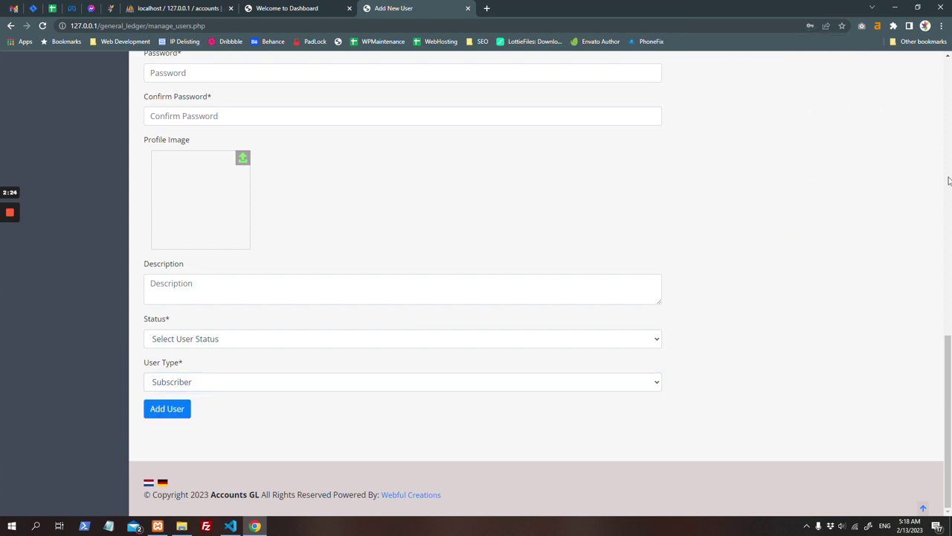
scroll(949, 182, up, 10)
Step: Review the General Settings page, checking the Password Hash options without changing them
click(897, 73)
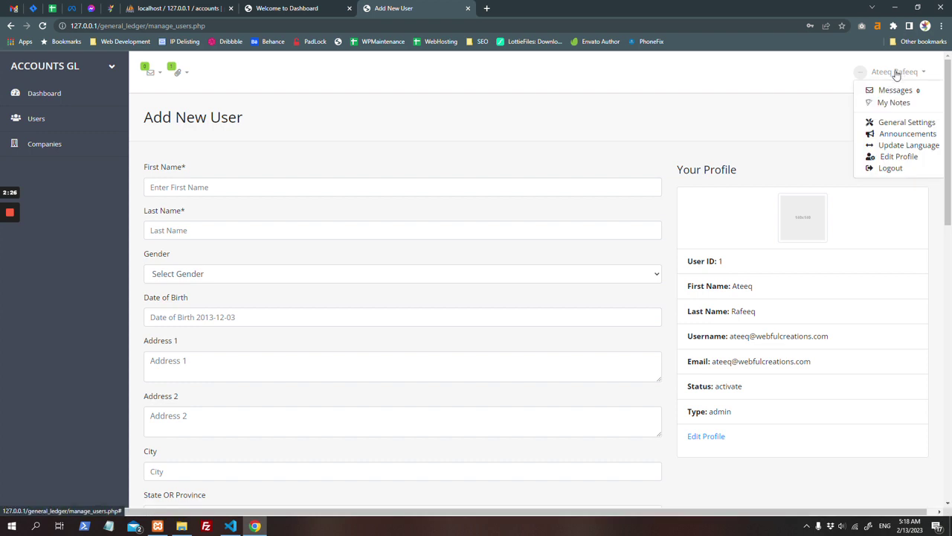
click(890, 123)
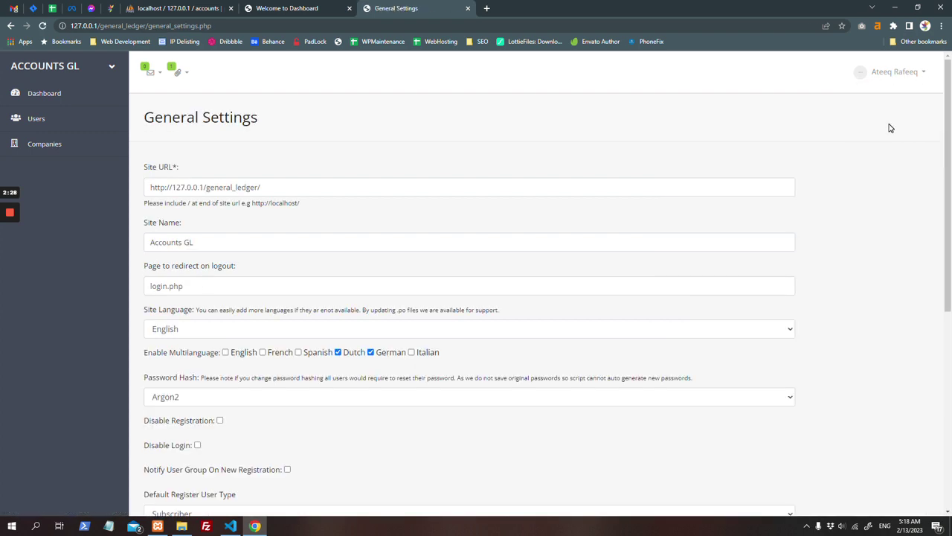
drag(949, 111, 949, 213)
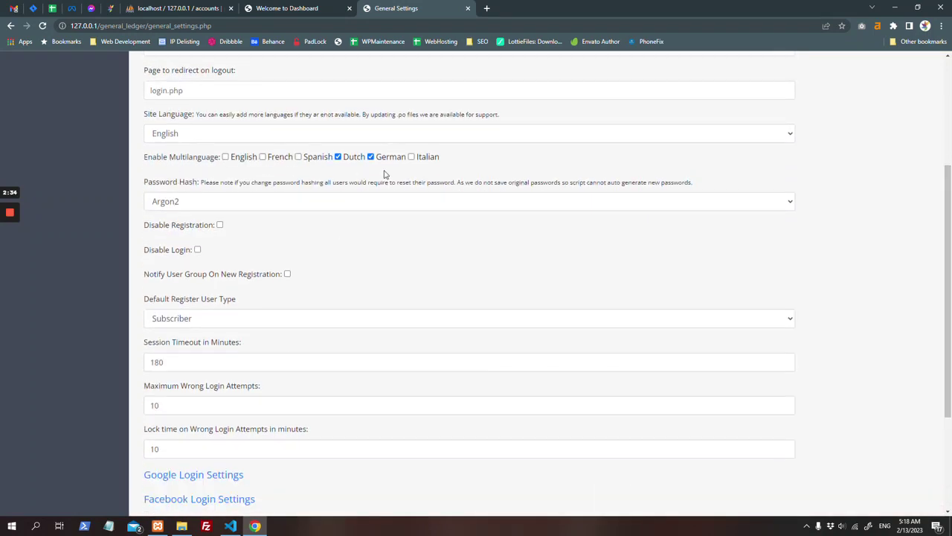
click(325, 200)
click(325, 200)
middle_click(566, 260)
Step: Visit Messages and My Notes, then open a new announcement on the Announcements page
click(893, 89)
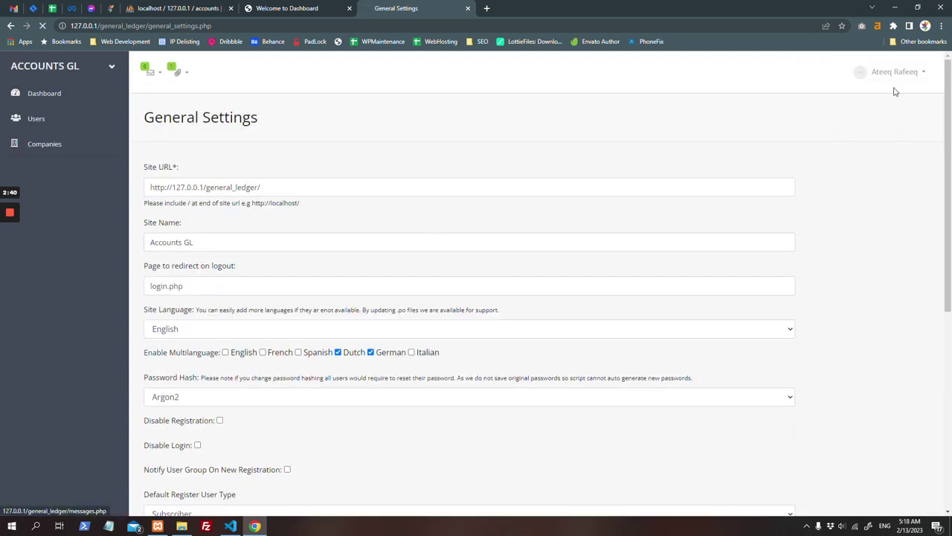
click(888, 102)
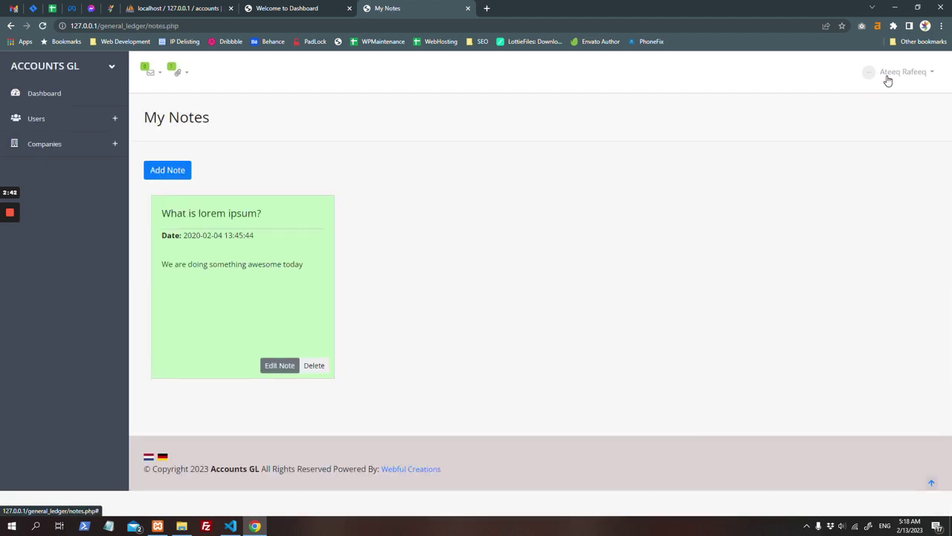
mouse_move(887, 79)
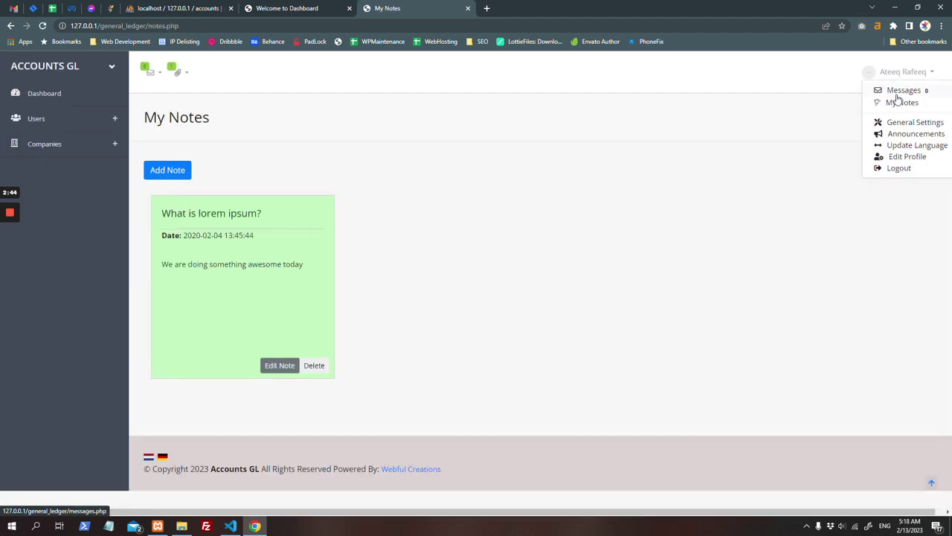
click(919, 138)
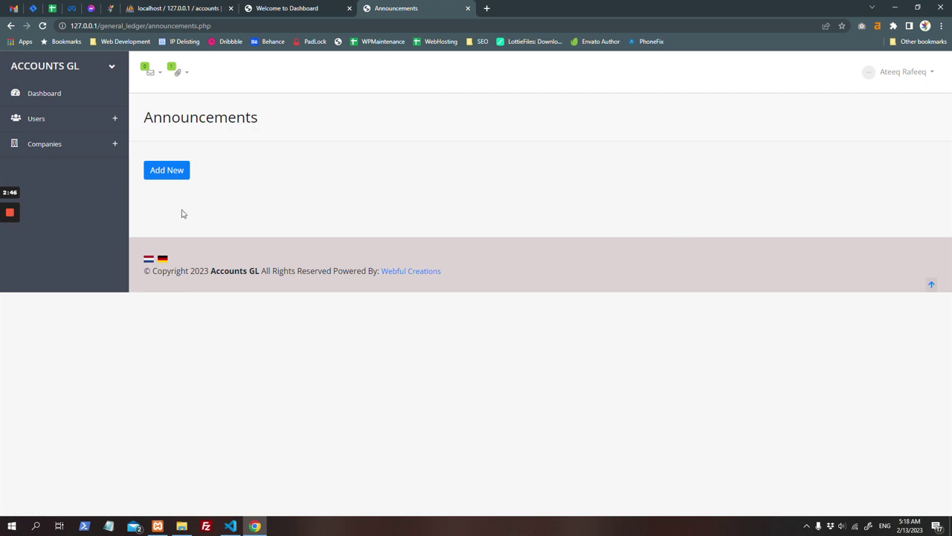
click(179, 172)
Step: Publish the Covid 19 remote-office announcement, then visit Update Language, Edit Profile and Users
click(303, 216)
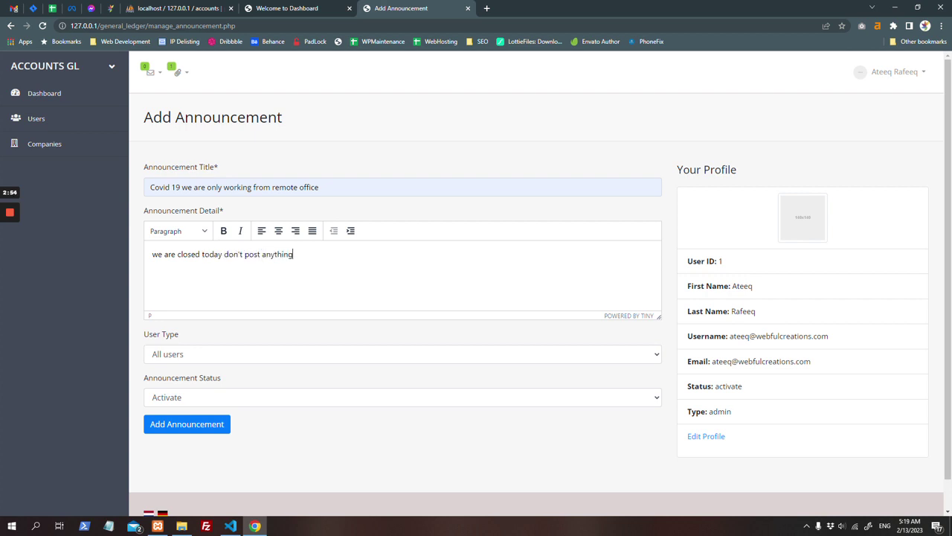
click(187, 423)
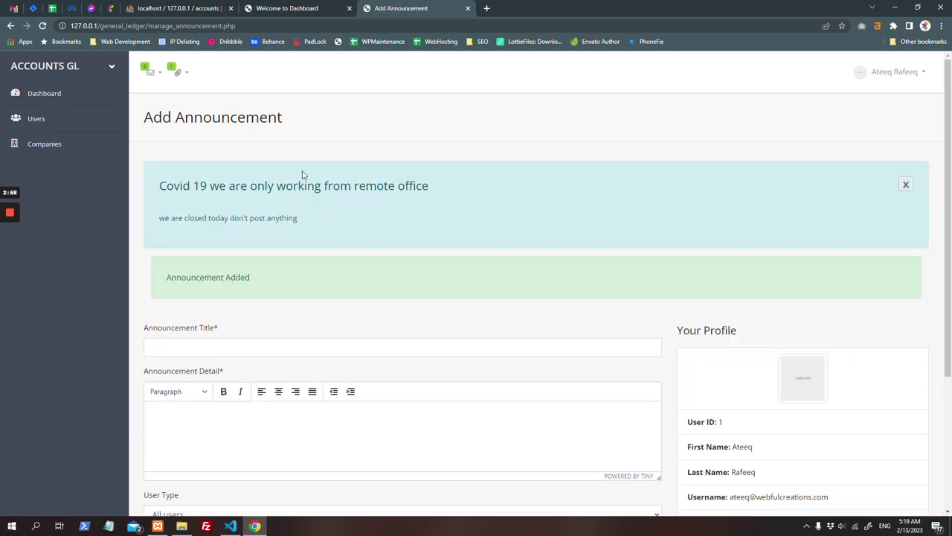
click(889, 72)
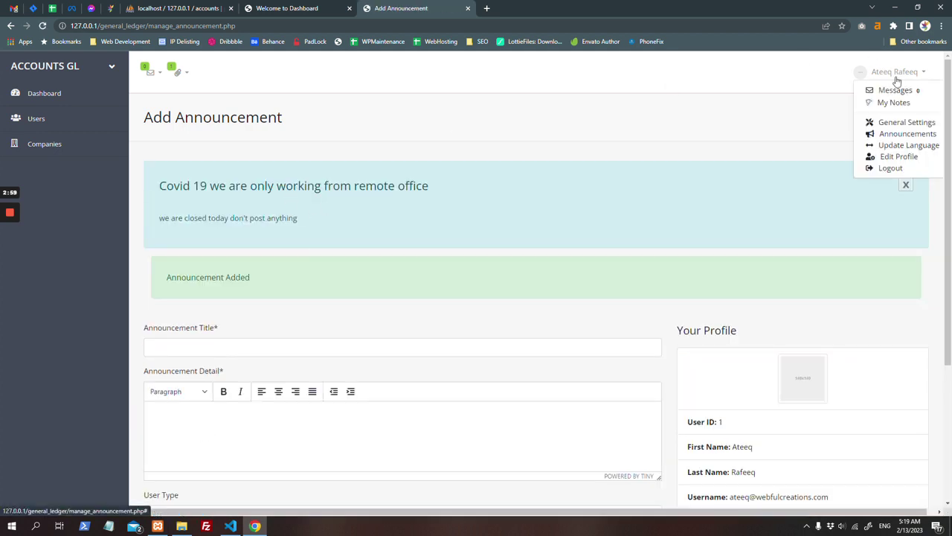
click(909, 145)
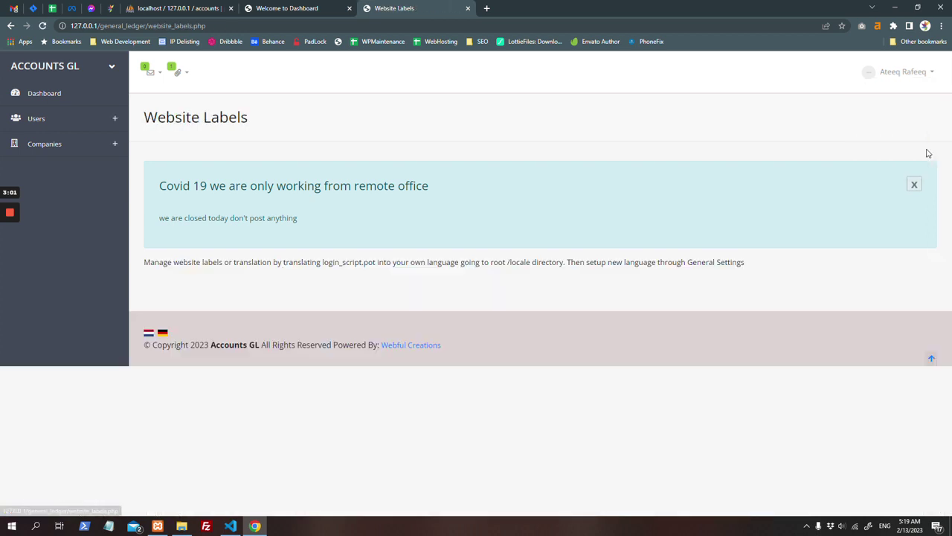
click(889, 72)
click(917, 157)
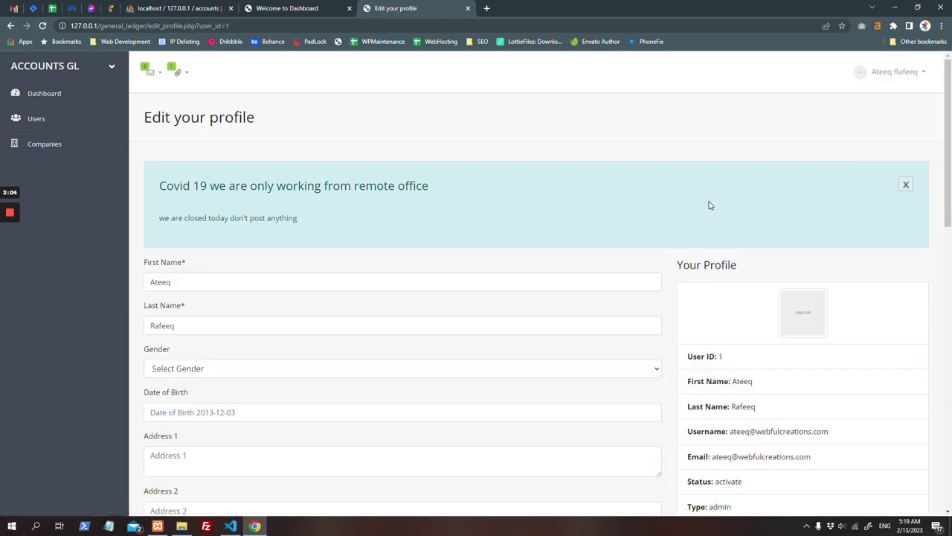
click(72, 124)
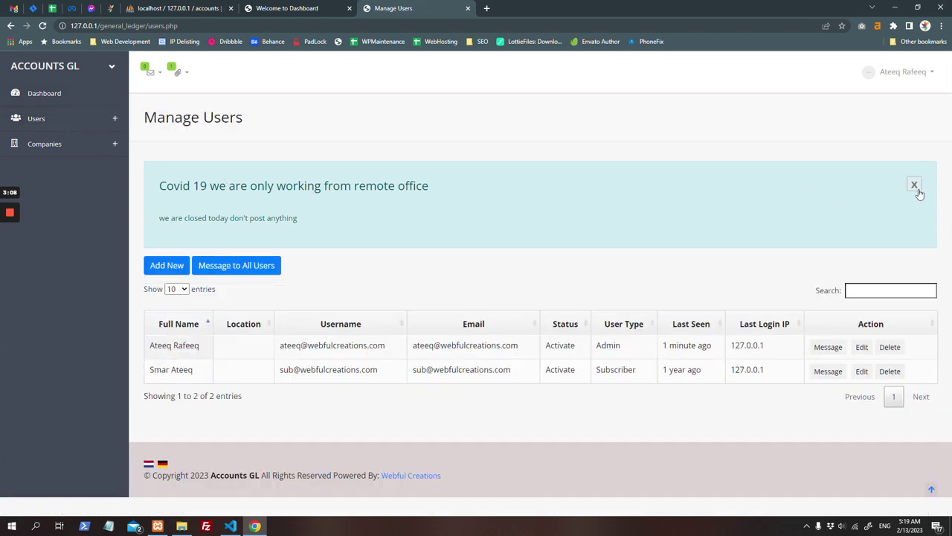
Step: Dismiss the announcement banner and open the Add Company form from Companies
click(914, 184)
click(104, 143)
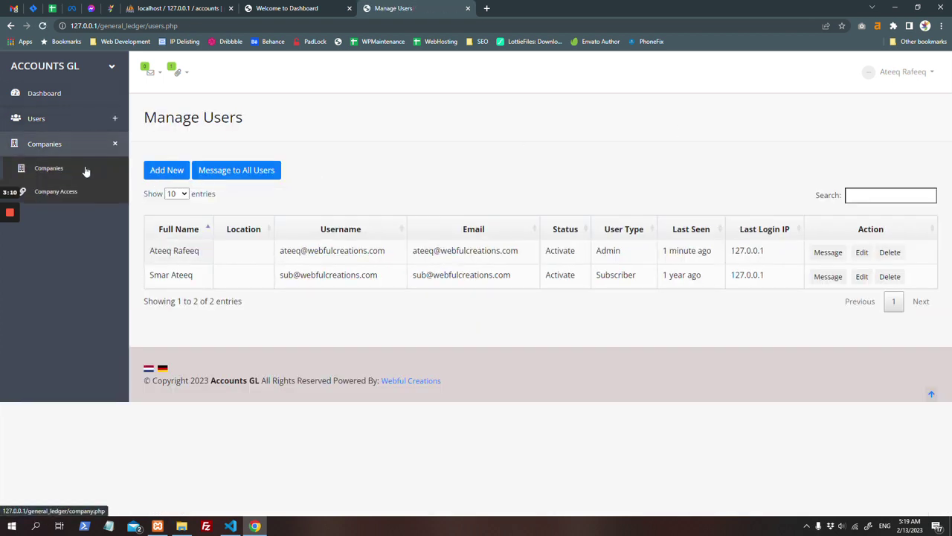
click(85, 170)
click(198, 170)
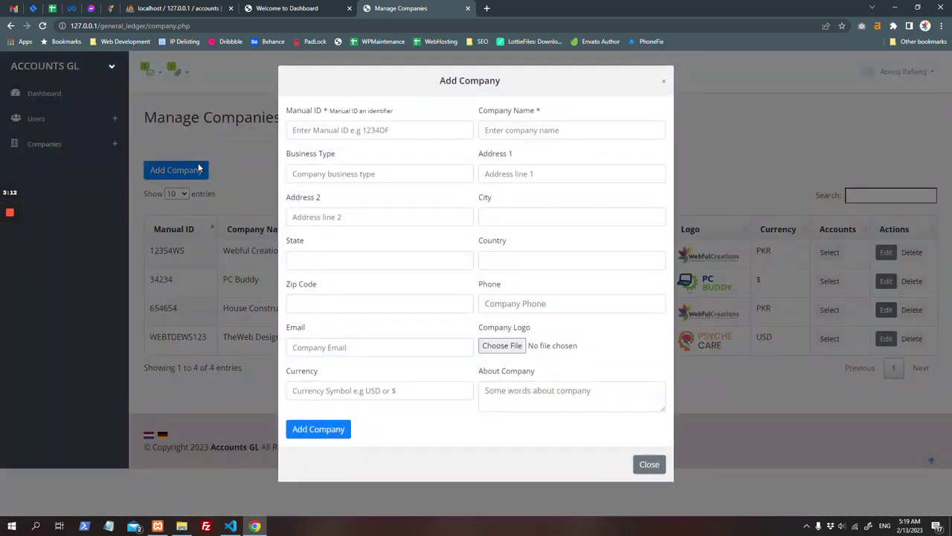
click(346, 391)
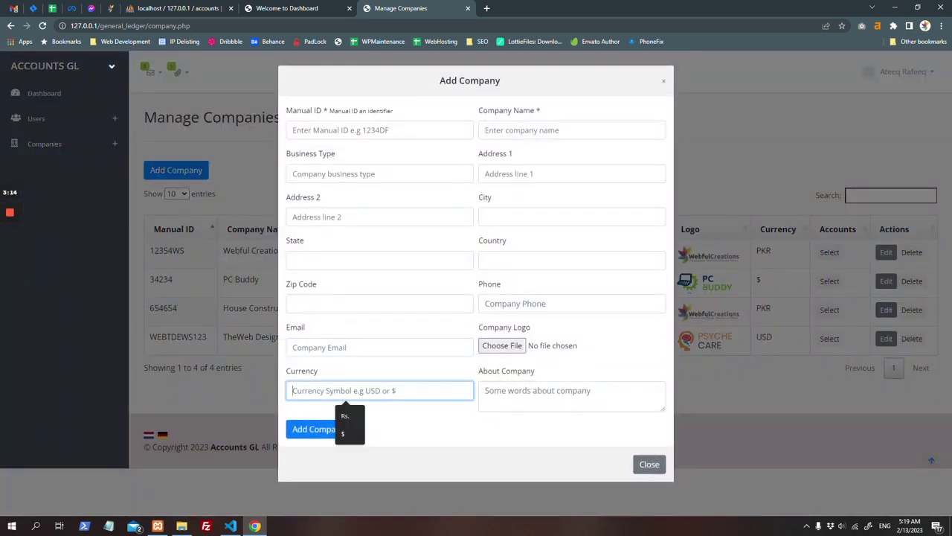
Step: Close the Add Company form unsaved and select Webful Creations as the working company
click(430, 420)
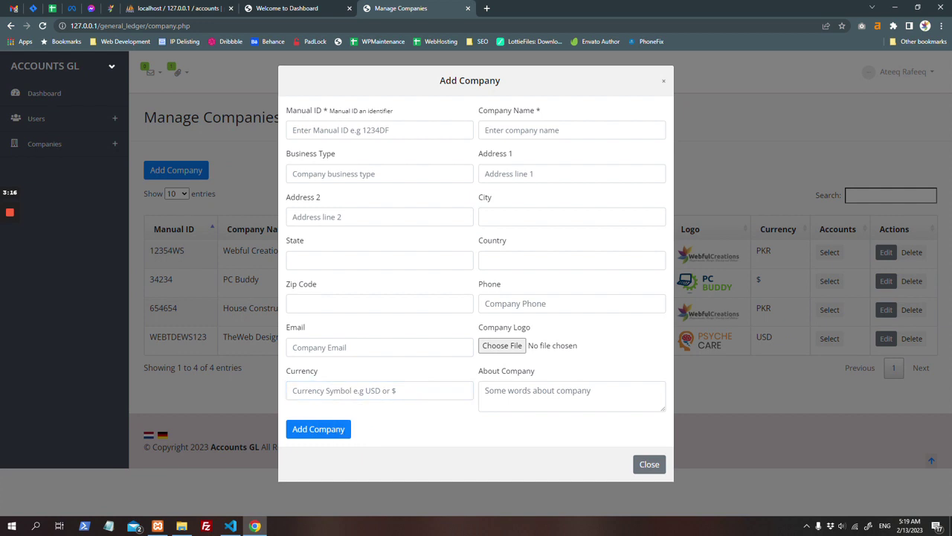
click(510, 346)
key(Escape)
click(655, 465)
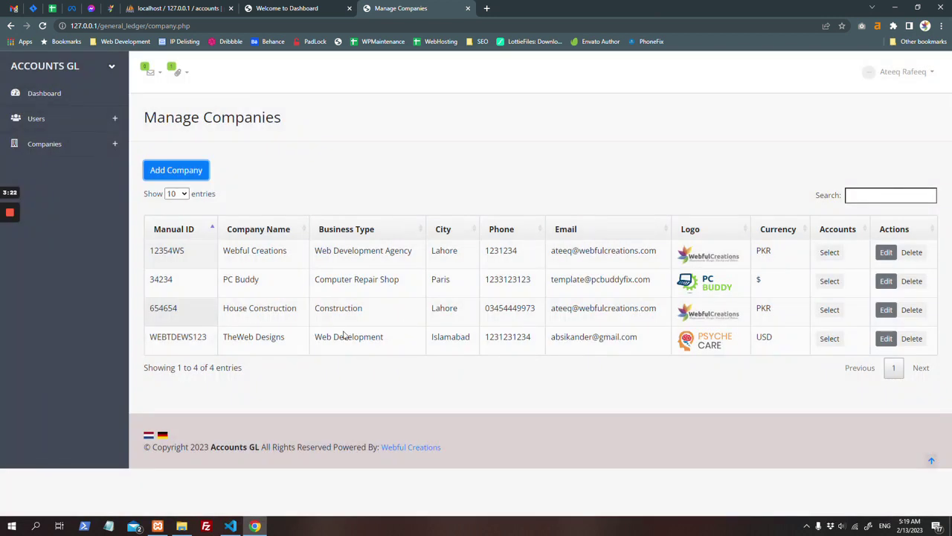
click(830, 252)
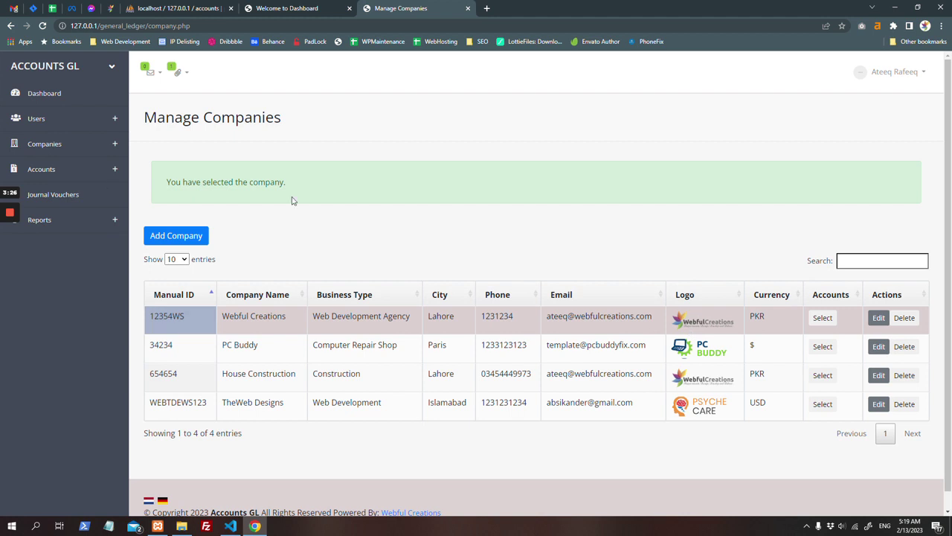
click(110, 171)
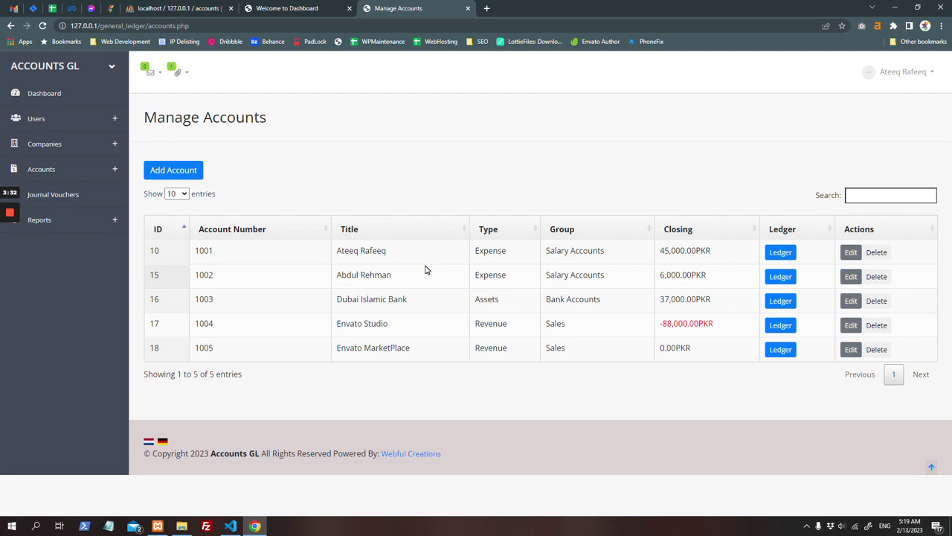
Step: Open the new-account form, look over its fields and account types, then close it unsaved
click(178, 173)
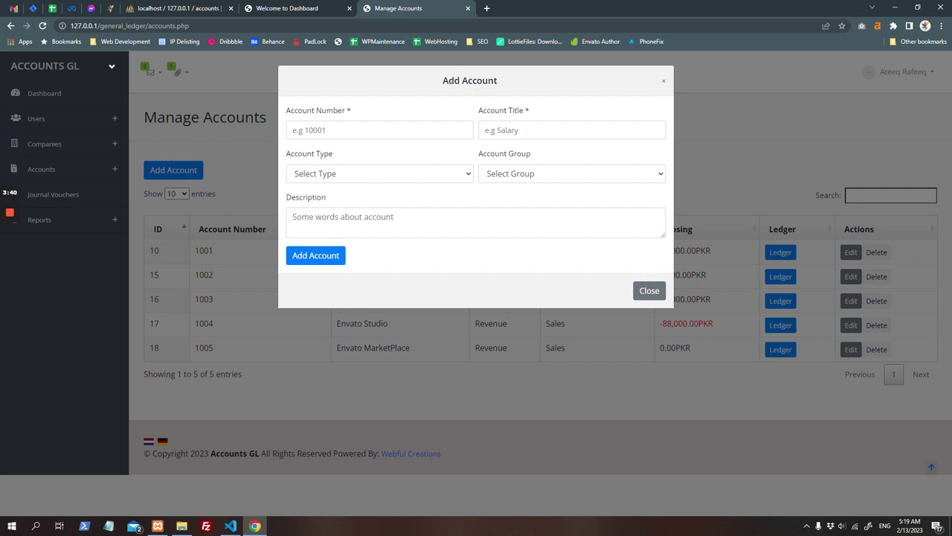
click(346, 130)
click(517, 113)
click(425, 175)
click(651, 291)
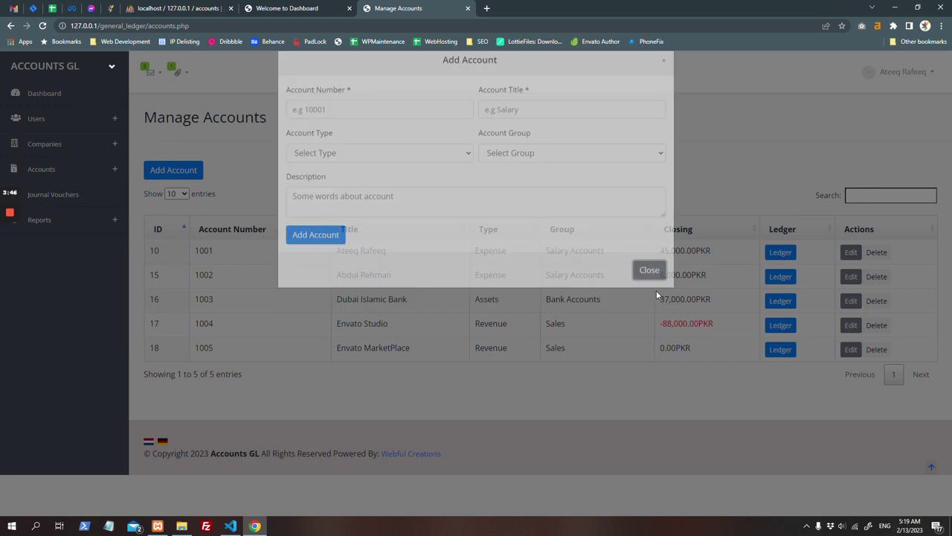
Step: Review account 1001's row (Expense, Salary Accounts, 45,000.00PKR) and open its ledger report
triple_click(348, 250)
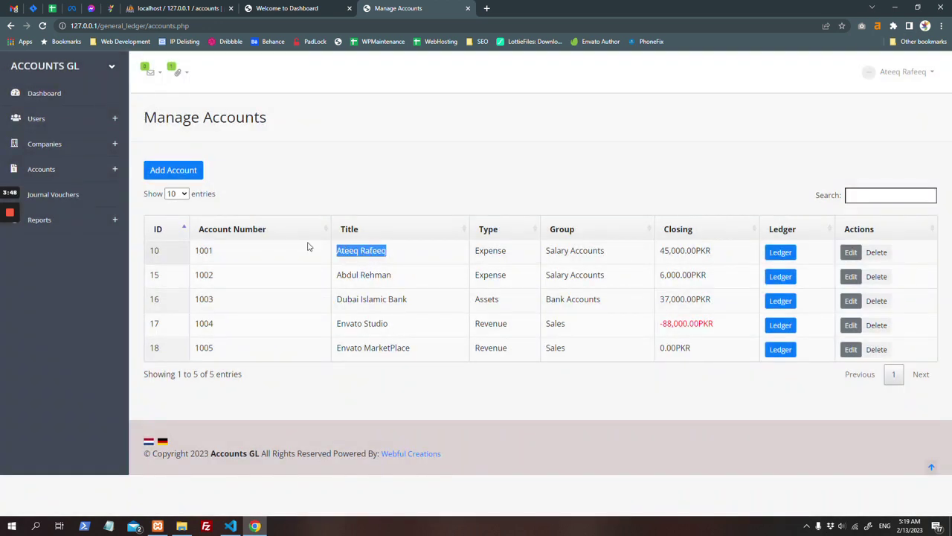
double_click(204, 250)
double_click(492, 250)
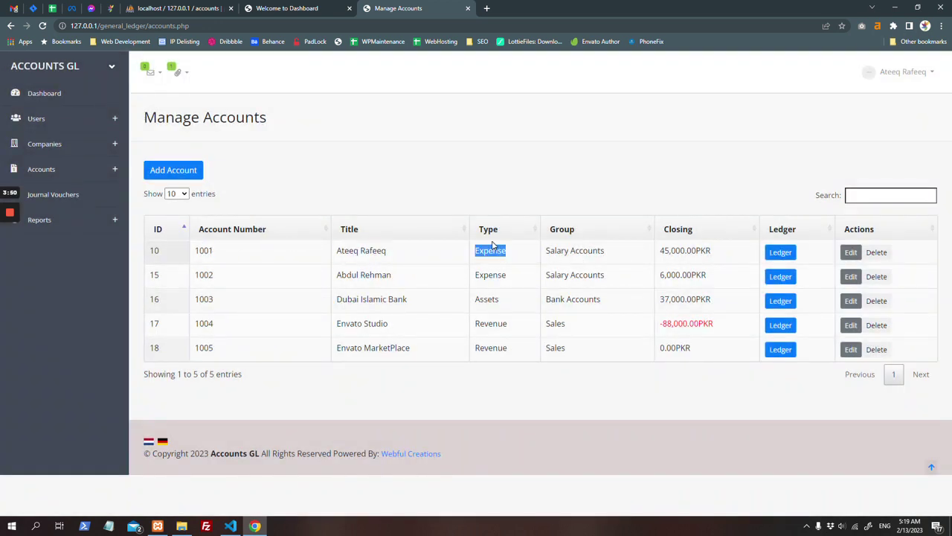
drag(547, 250, 605, 260)
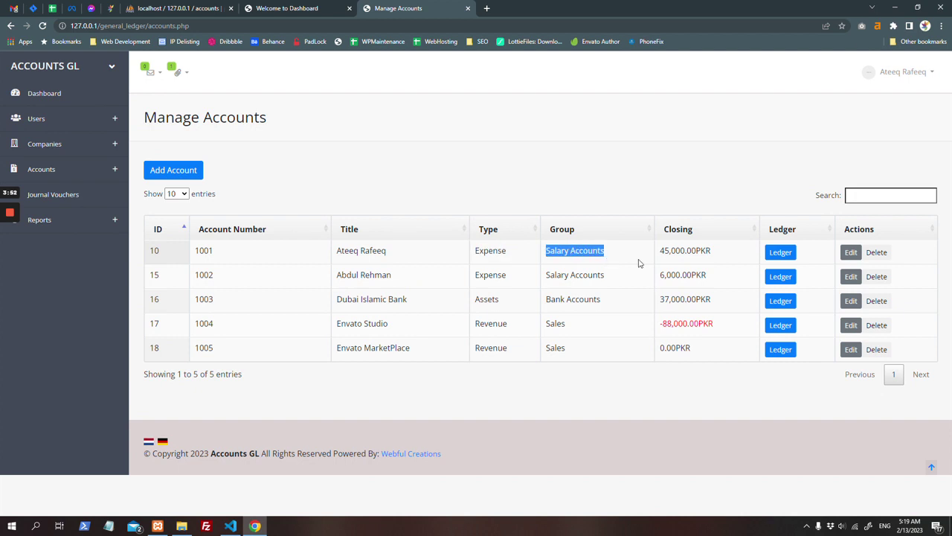
click(664, 260)
double_click(684, 251)
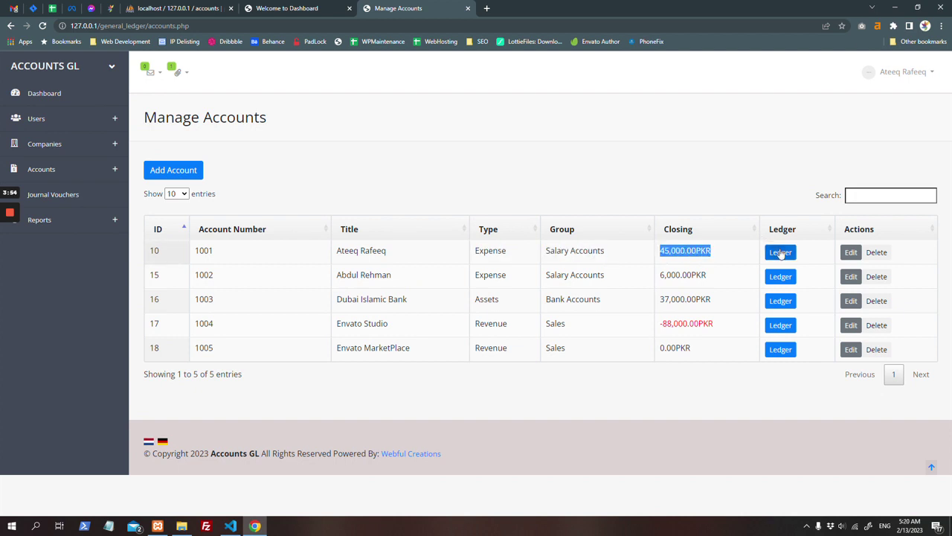
click(780, 252)
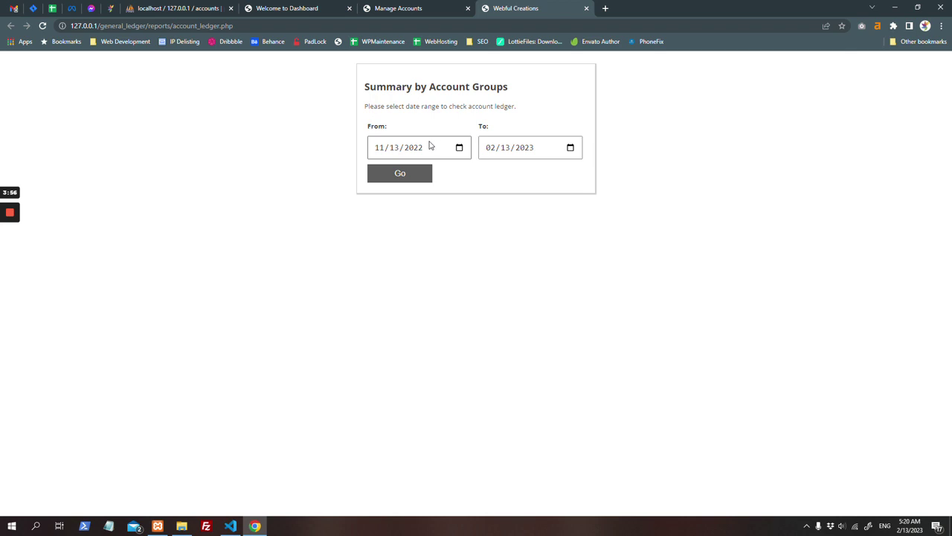
Step: Generate the ledger report for account 1001 over the chosen date range
click(413, 149)
click(420, 174)
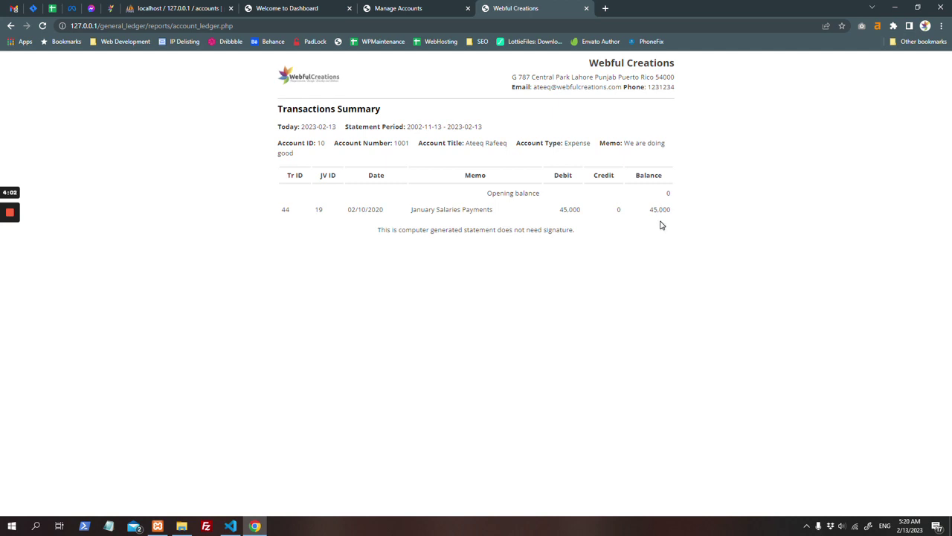
click(417, 7)
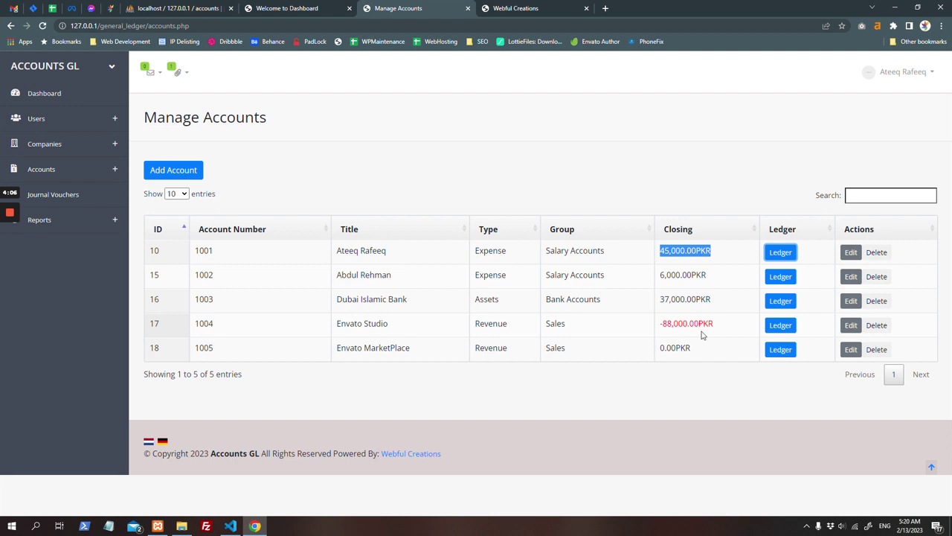
Step: Generate a second account's ledger starting from year 2002, then show the Journal Voucher list
click(774, 325)
click(425, 150)
click(420, 149)
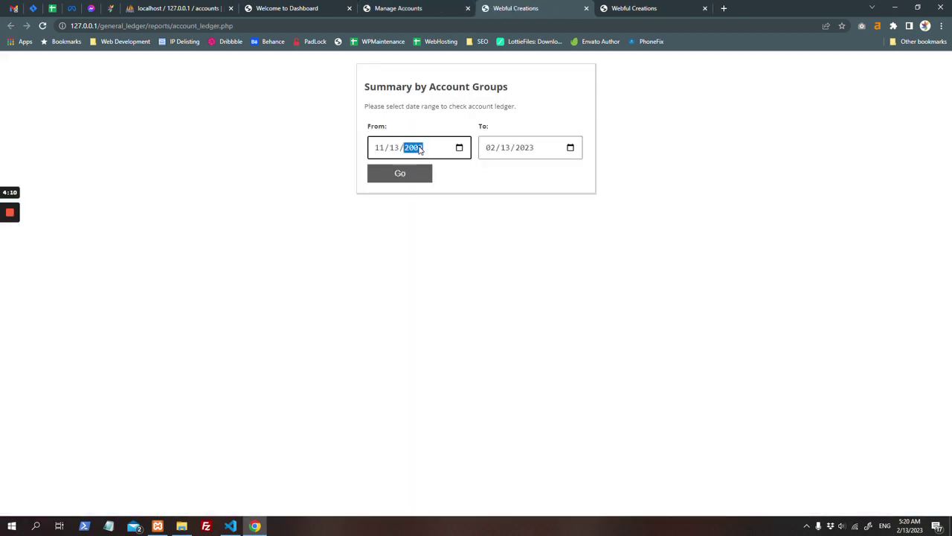
text(2)
key(Return)
click(402, 8)
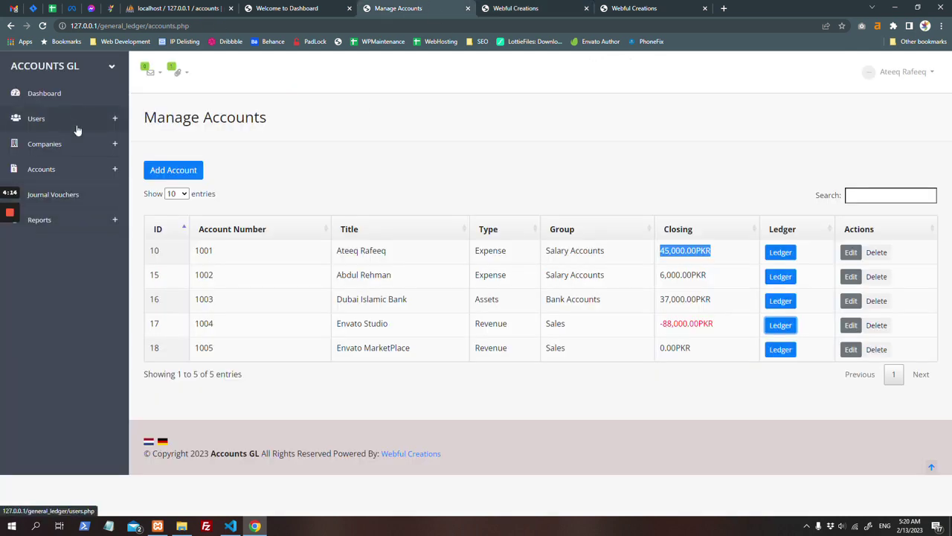
click(95, 204)
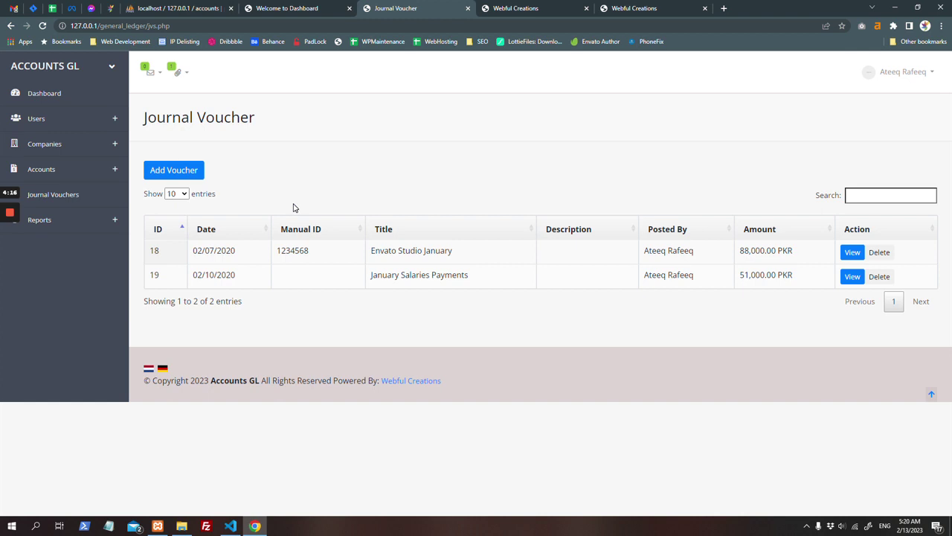
Step: Start a voucher dated 02/13/2023, Manual ID 100001, titled Starting Balance, described Starting balance
click(165, 170)
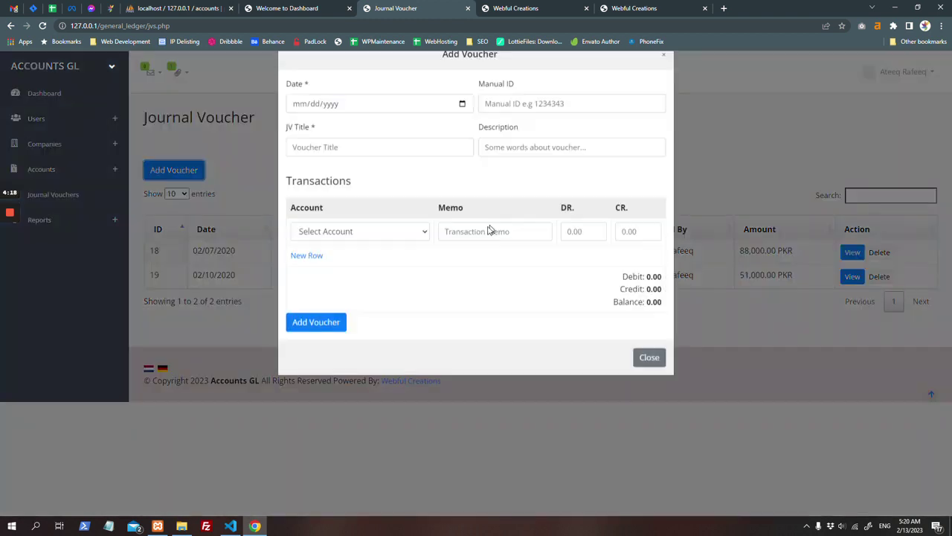
click(348, 136)
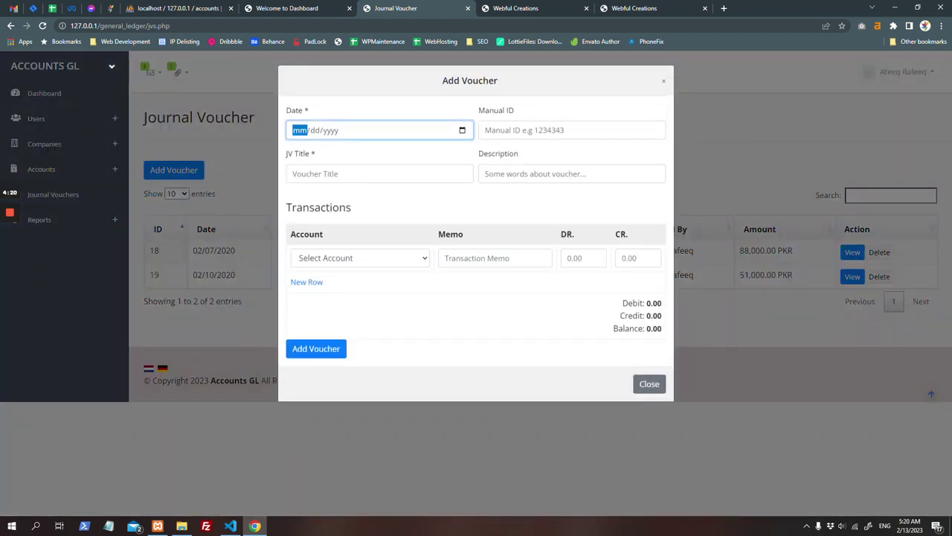
click(467, 130)
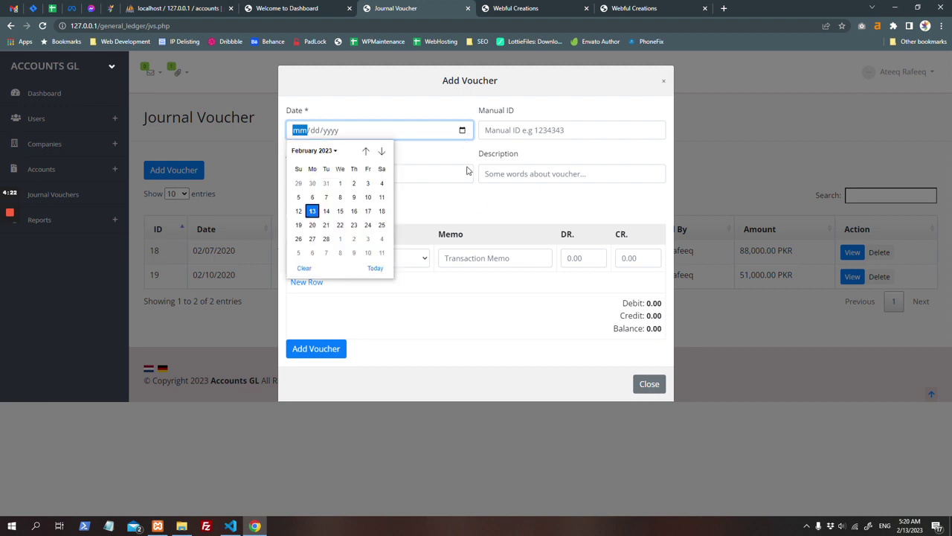
click(314, 212)
click(548, 135)
click(543, 156)
click(534, 176)
click(538, 208)
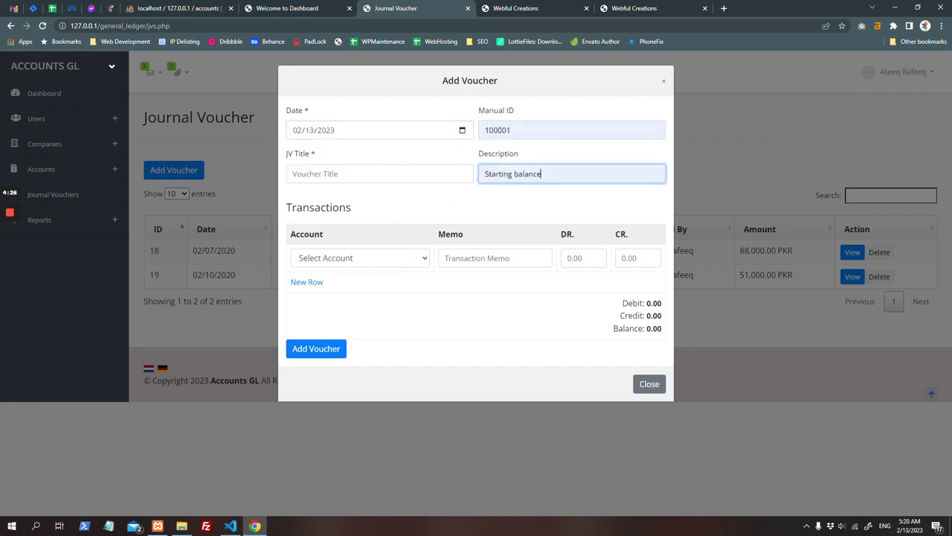
click(409, 174)
click(412, 203)
Step: Assign account 1001 to the first row and enter a 1000 debit
click(359, 260)
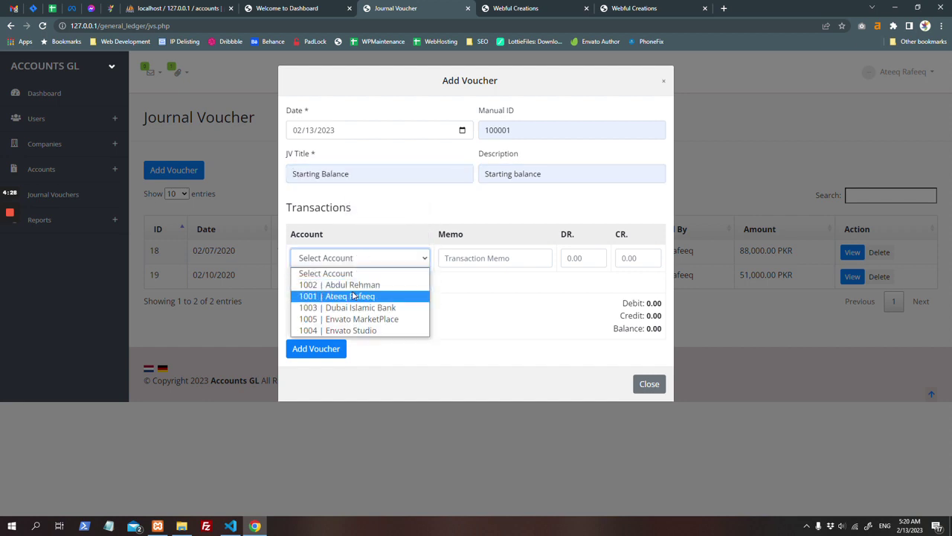
click(353, 296)
click(446, 258)
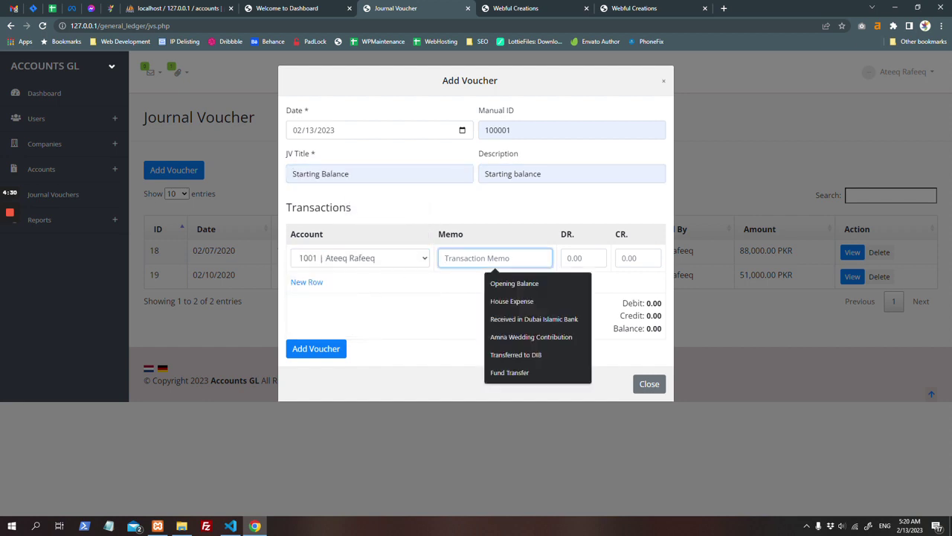
click(583, 259)
text(10000)
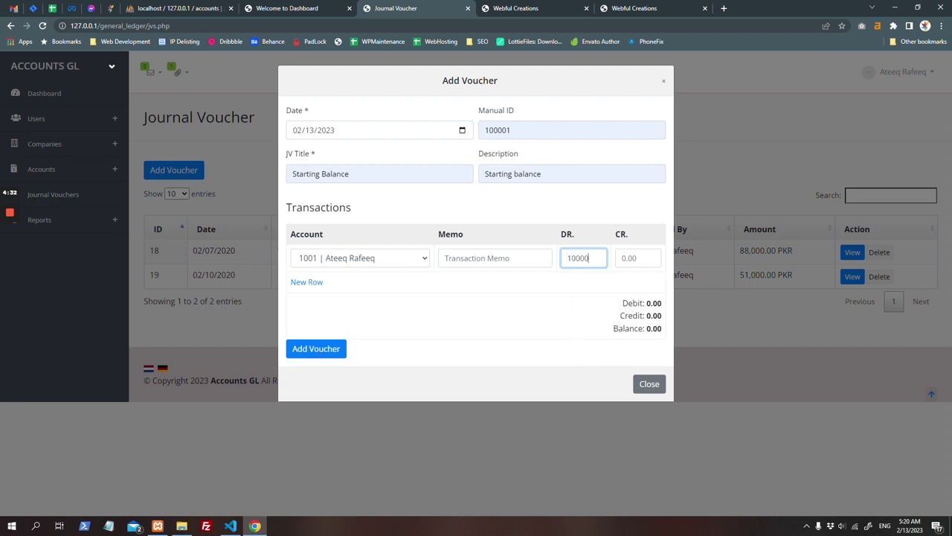
Step: Add a second row crediting Dubai Islamic Bank 1000, then enter 10000 for account 1001
click(305, 281)
click(343, 287)
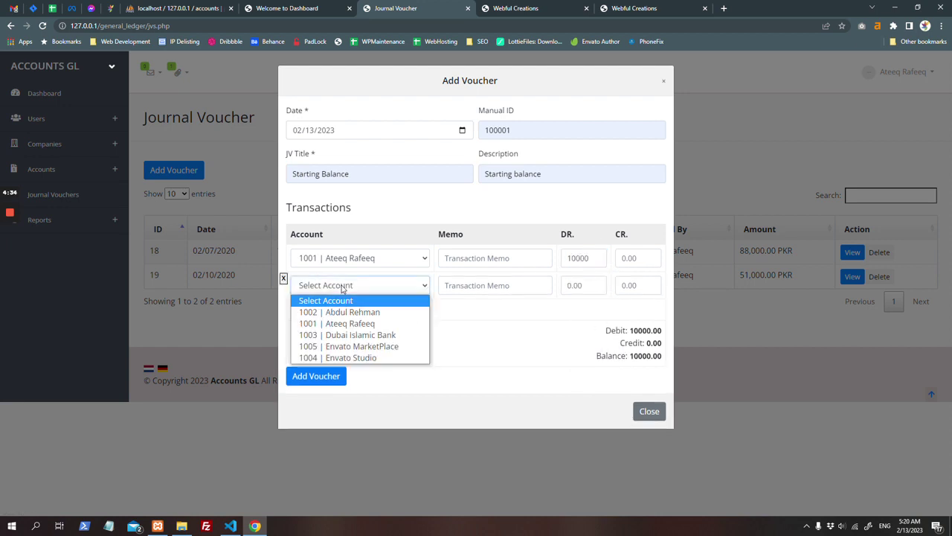
click(350, 334)
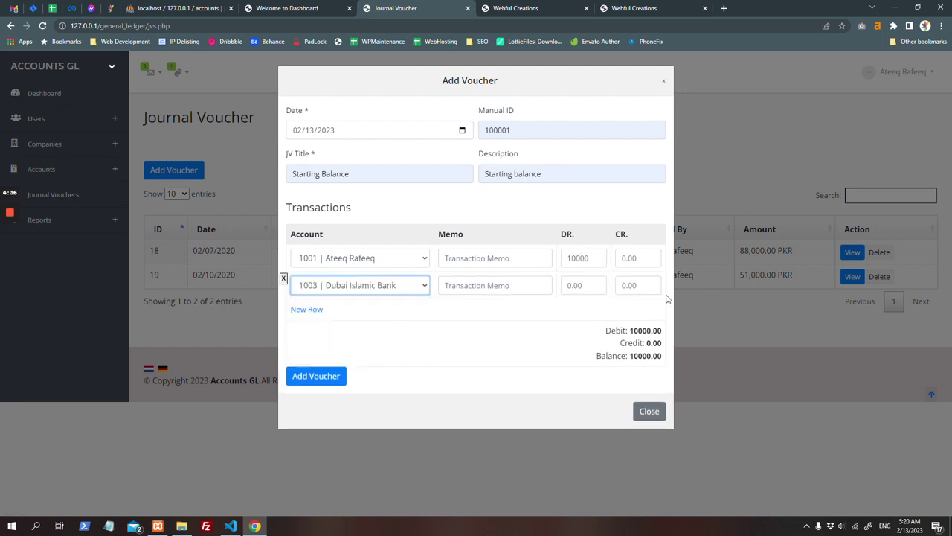
click(638, 286)
text(100)
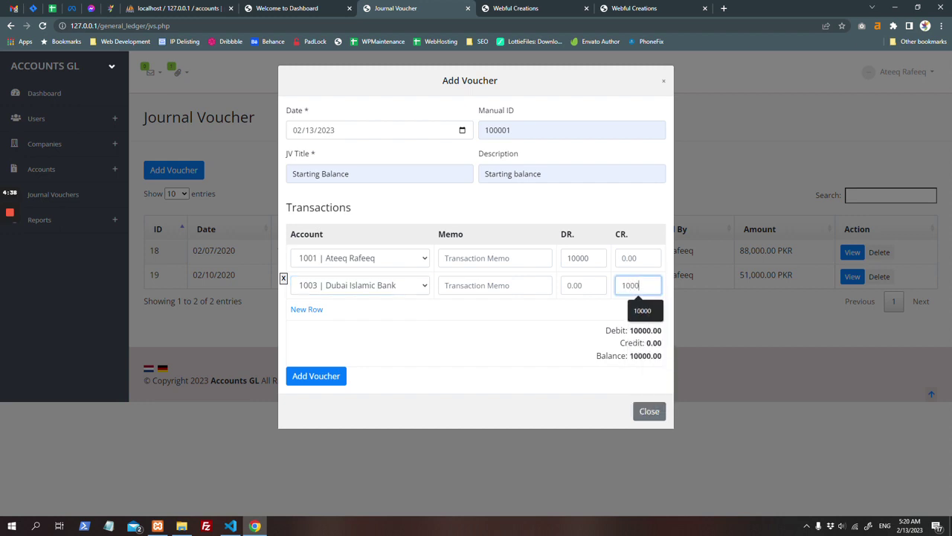
text(0)
click(580, 331)
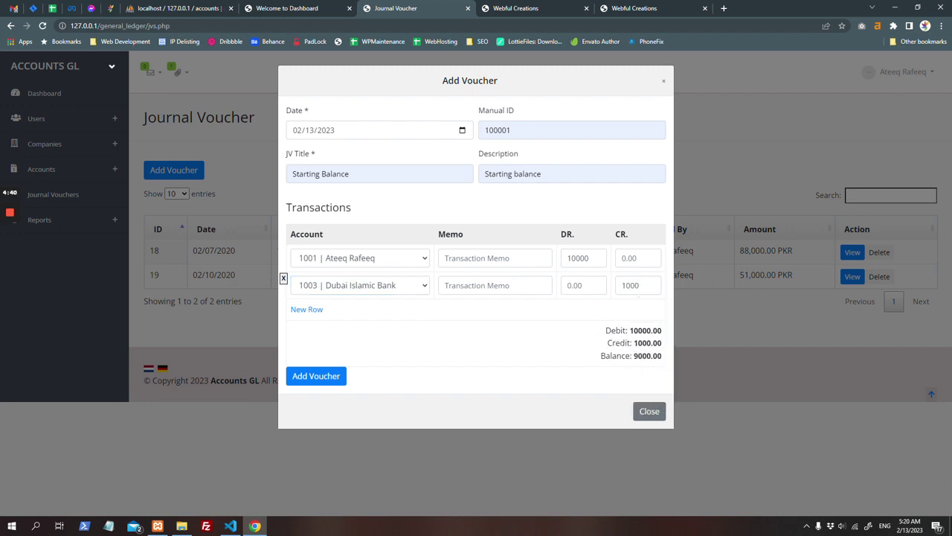
click(642, 257)
text(100)
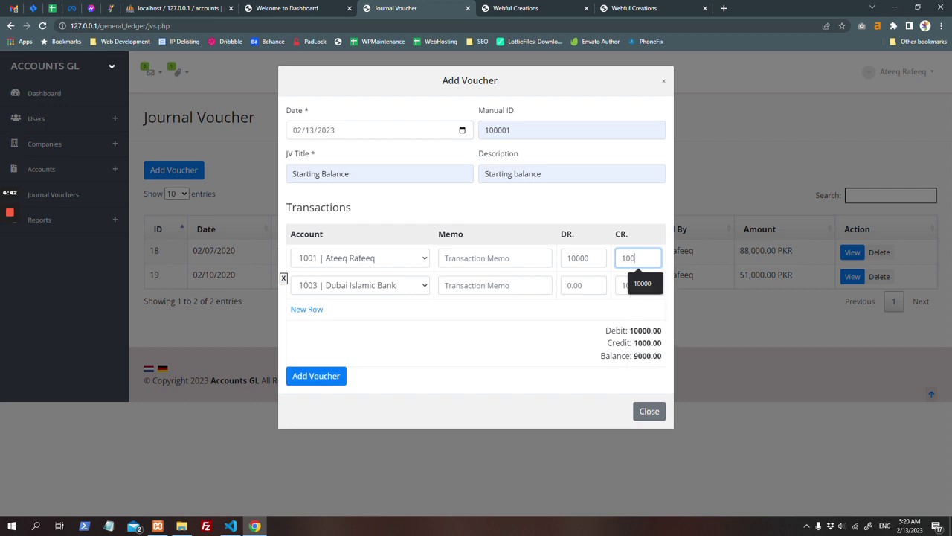
text(00)
Step: Dismiss the debit-and-credit warning and set account 1001's credit to 10000
key(Tab)
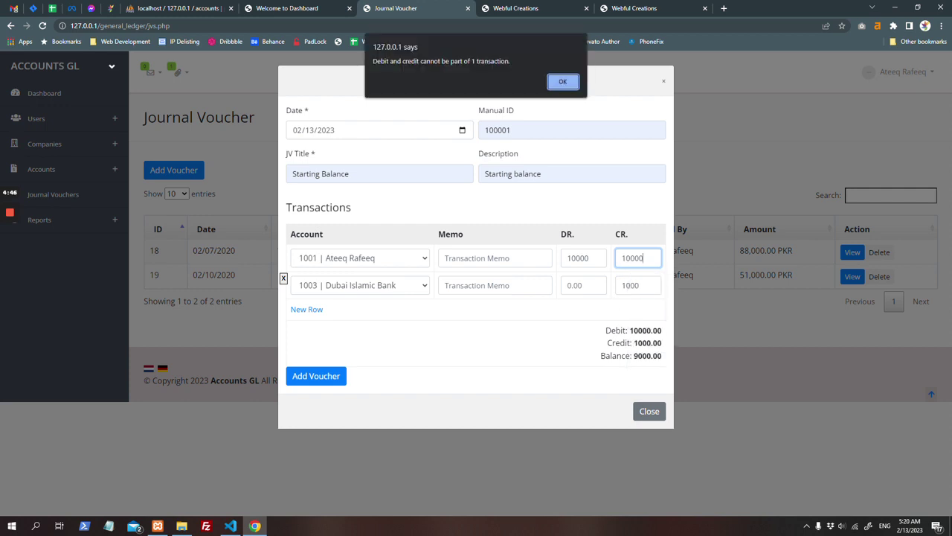
click(577, 82)
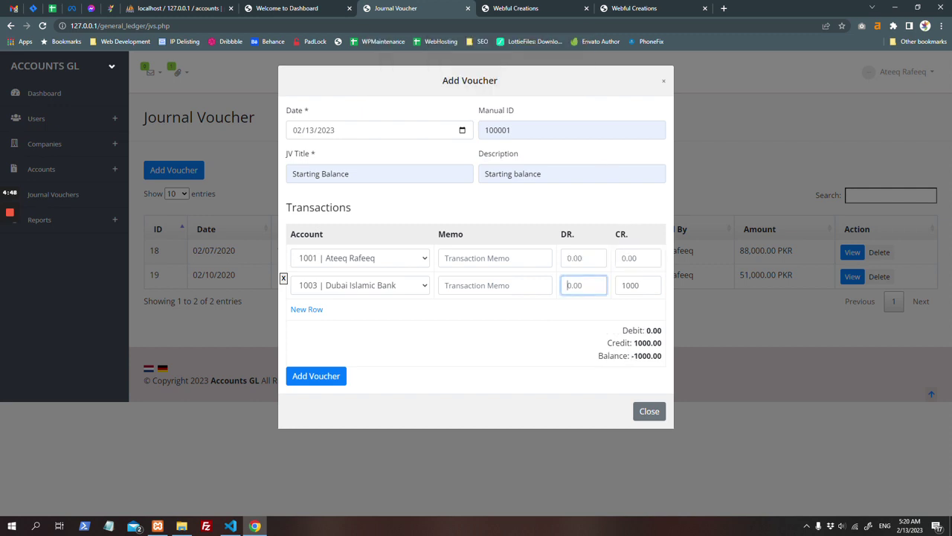
click(639, 257)
text(1)
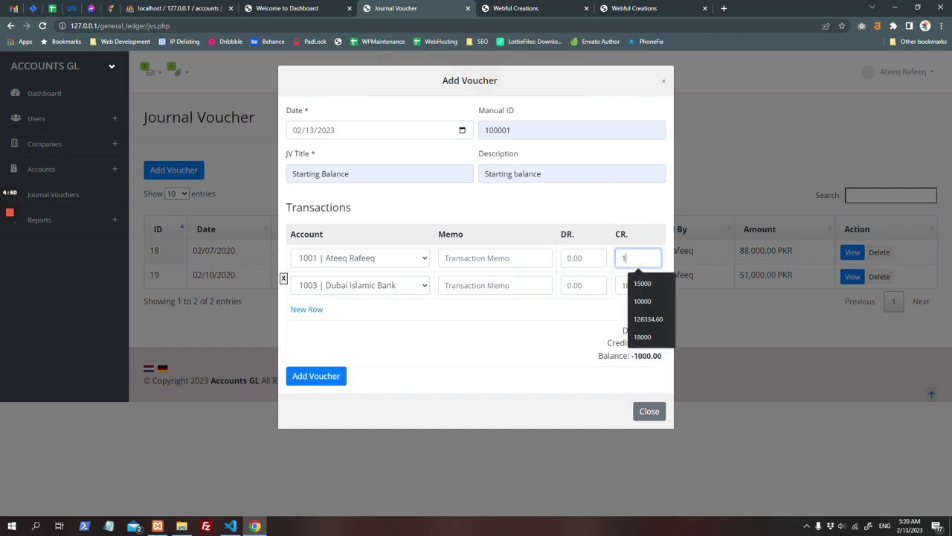
key(BackSpace)
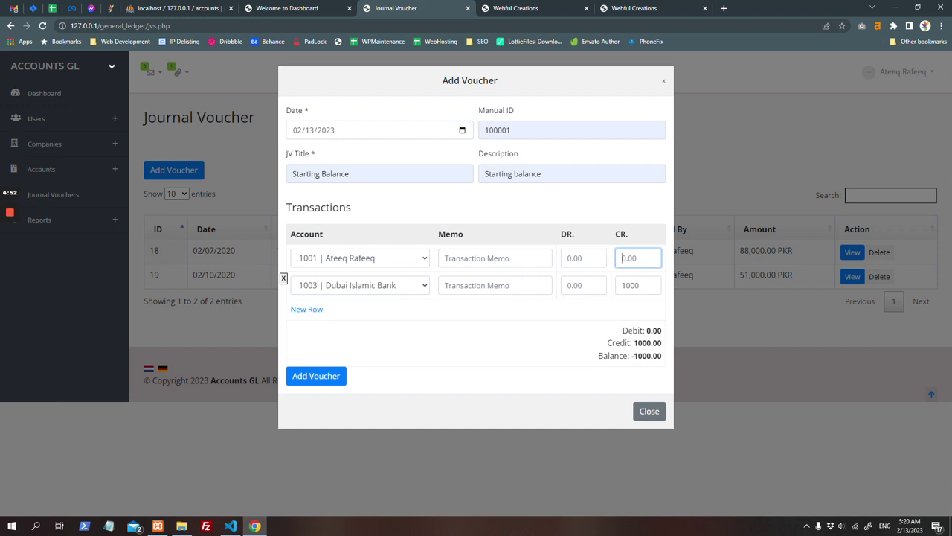
click(584, 257)
click(638, 258)
text(10000)
Step: Set Dubai Islamic Bank's debit to 10000 so the voucher balance reads 0.00
click(584, 285)
text(10000)
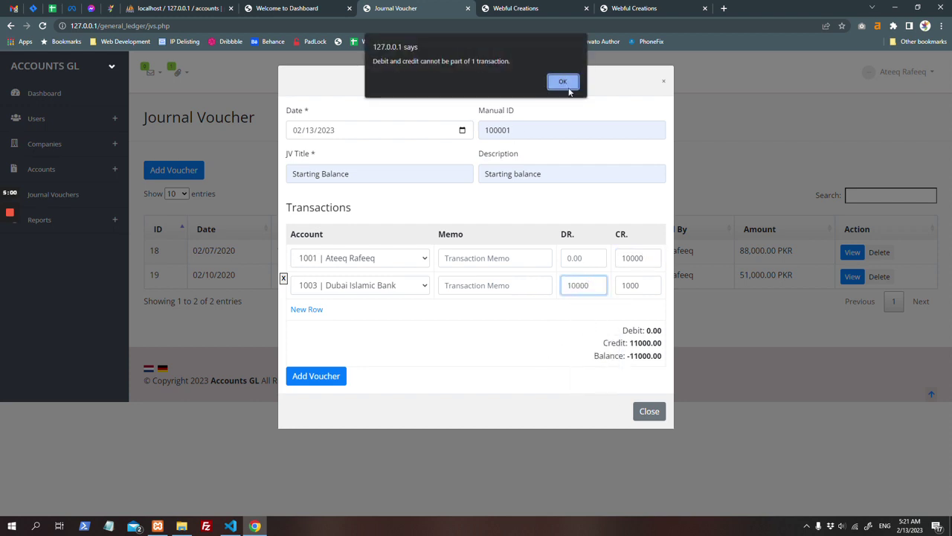
click(564, 82)
click(584, 285)
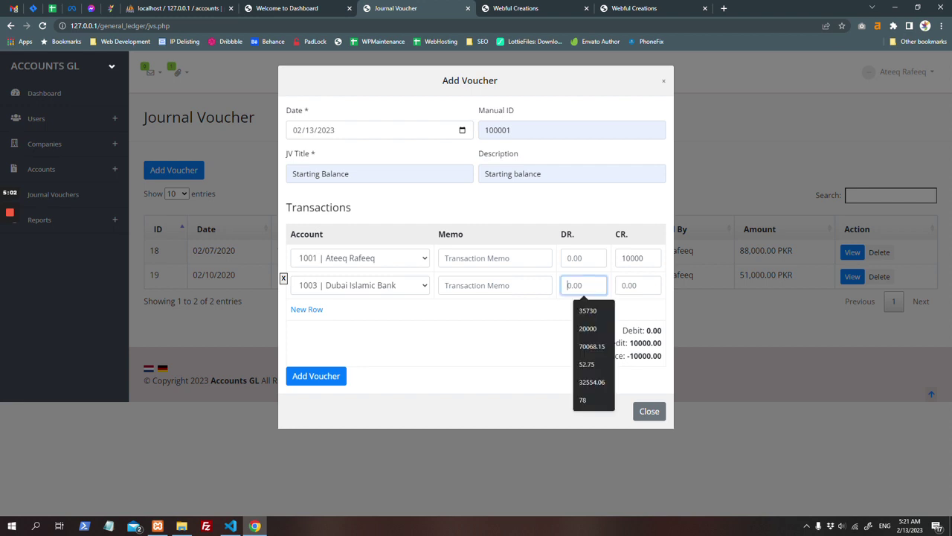
text(1000)
key(Tab)
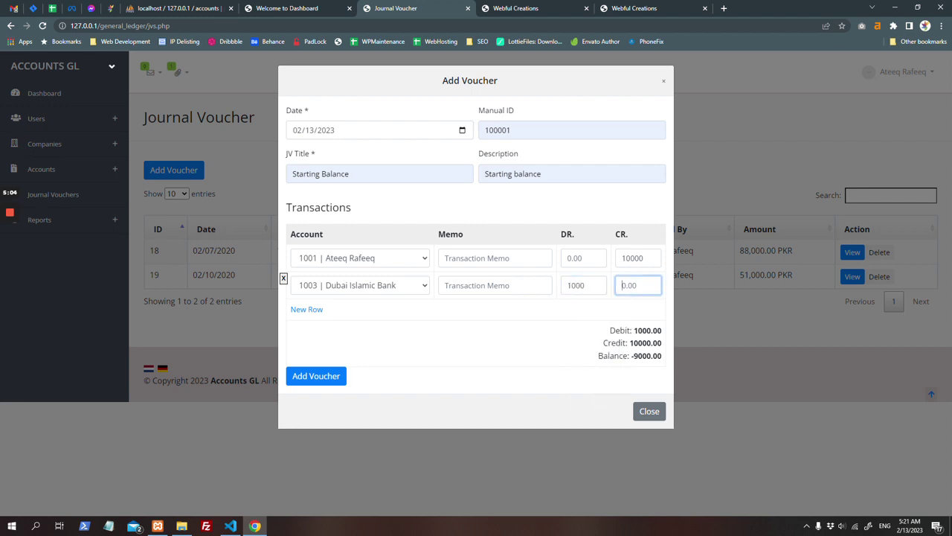
key(shift+Tab)
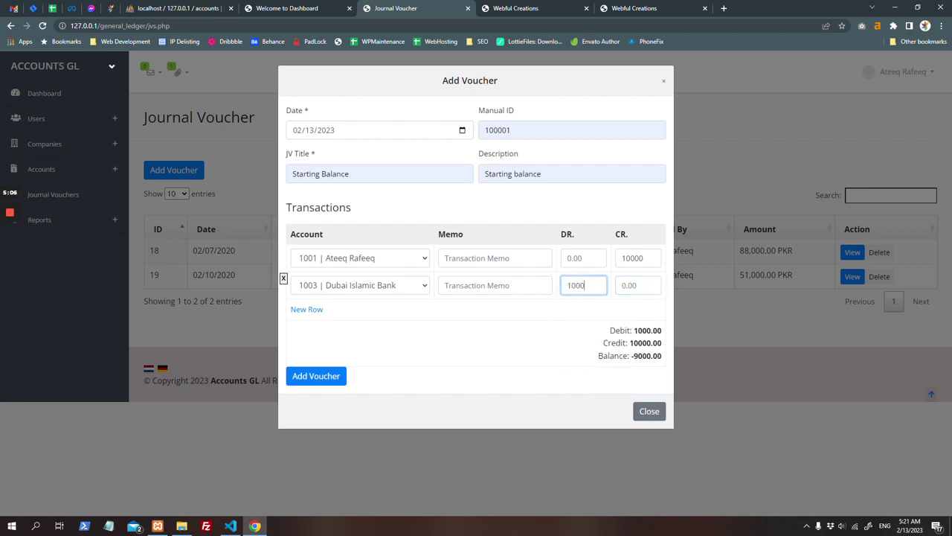
text(10000)
key(Tab)
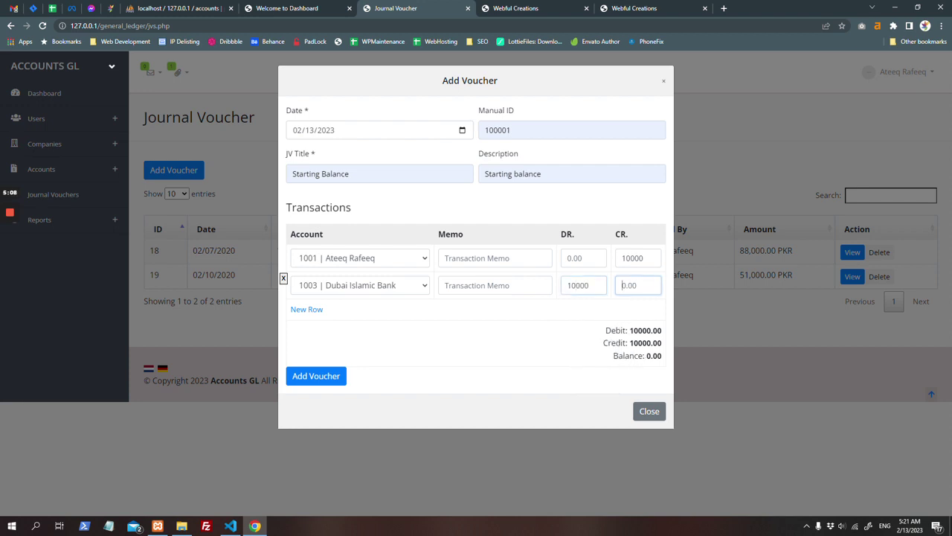
Step: Save the voucher as entry 56, open its printable view, and expand the Reports menu
click(339, 381)
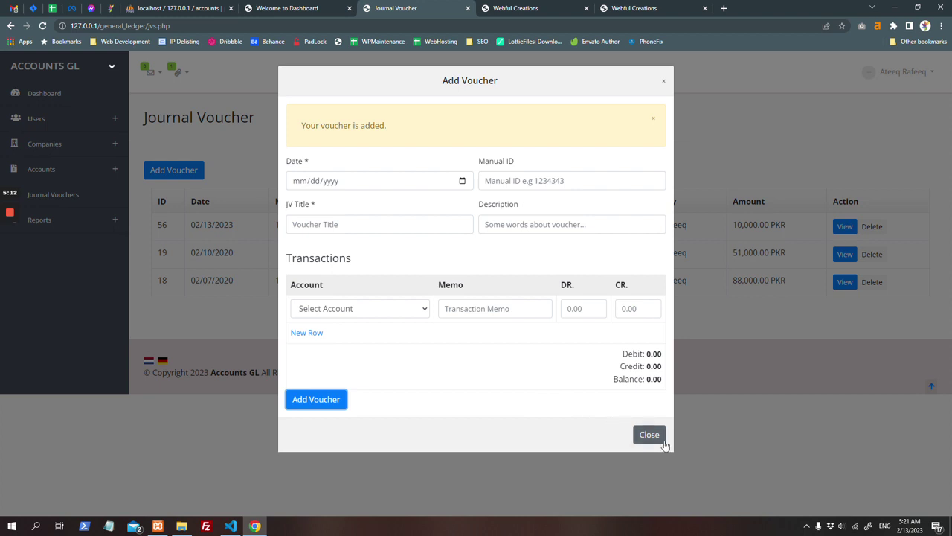
click(644, 435)
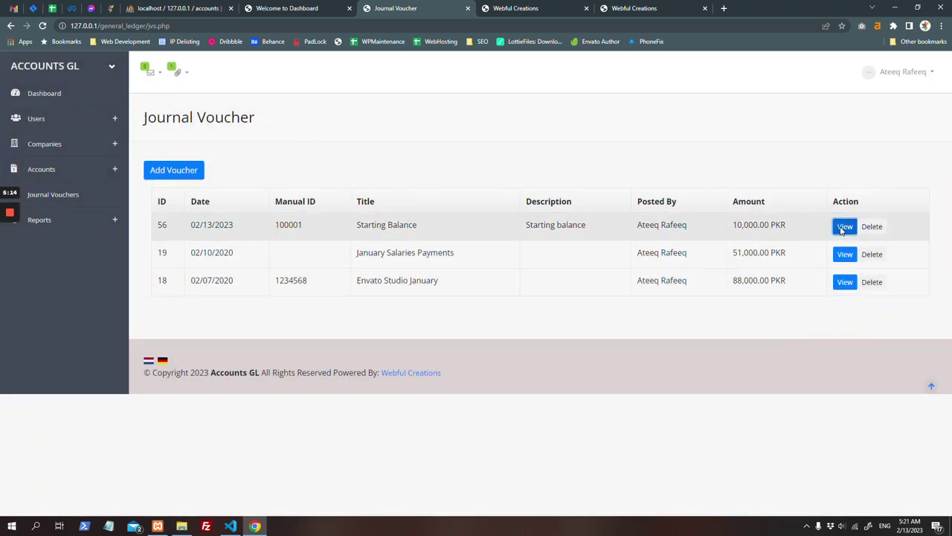
click(845, 226)
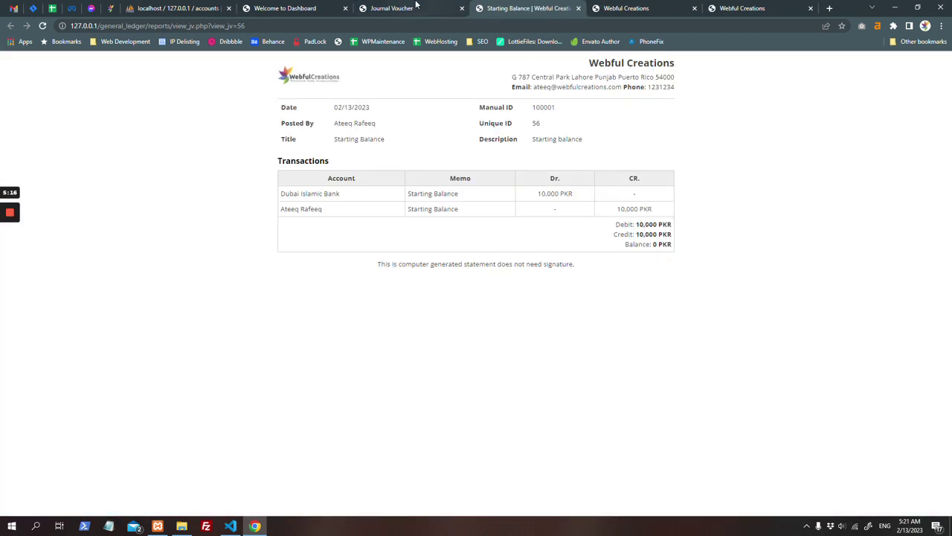
click(417, 7)
click(93, 227)
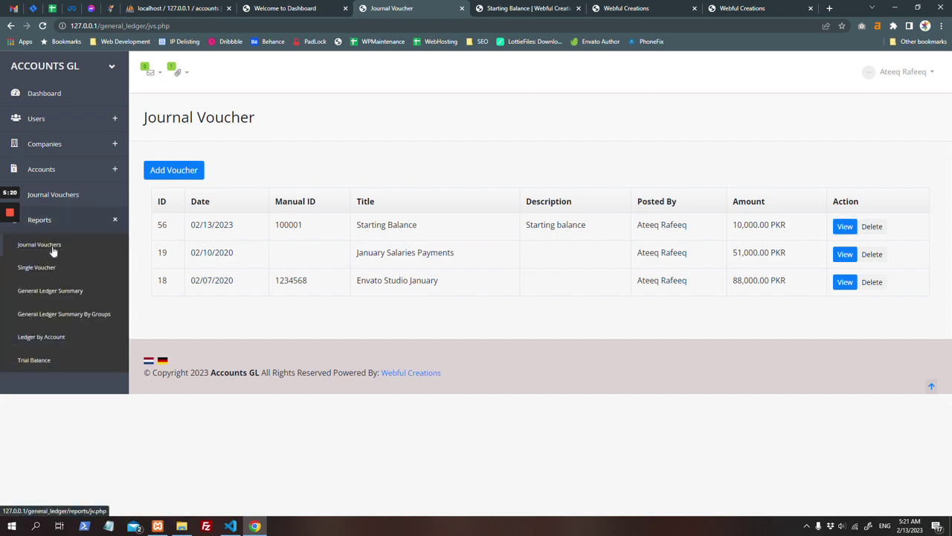
click(52, 252)
click(418, 147)
text(2002)
key(Return)
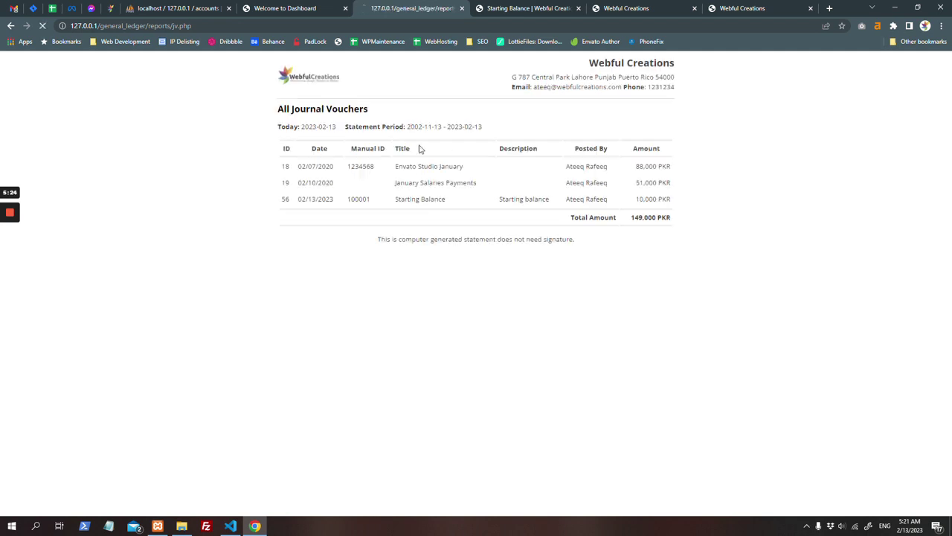
click(283, 9)
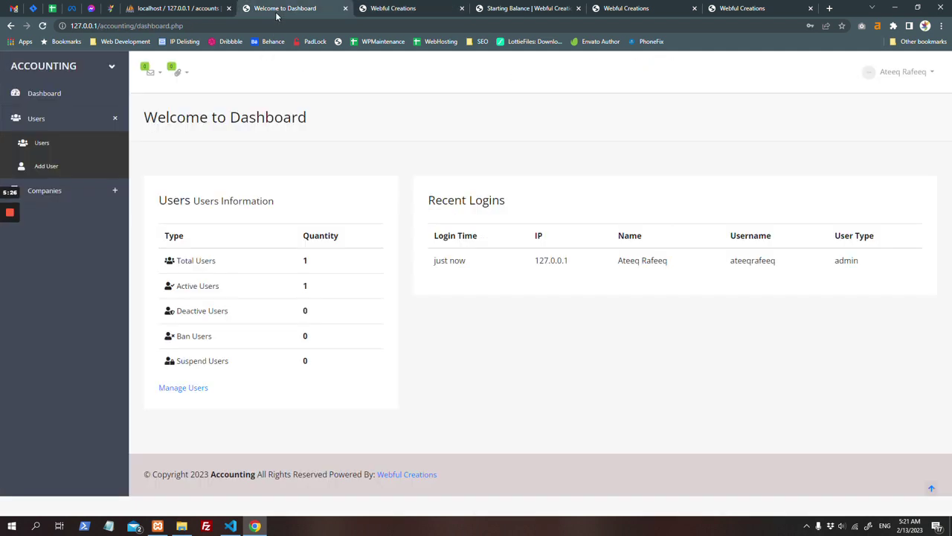
click(395, 9)
click(10, 26)
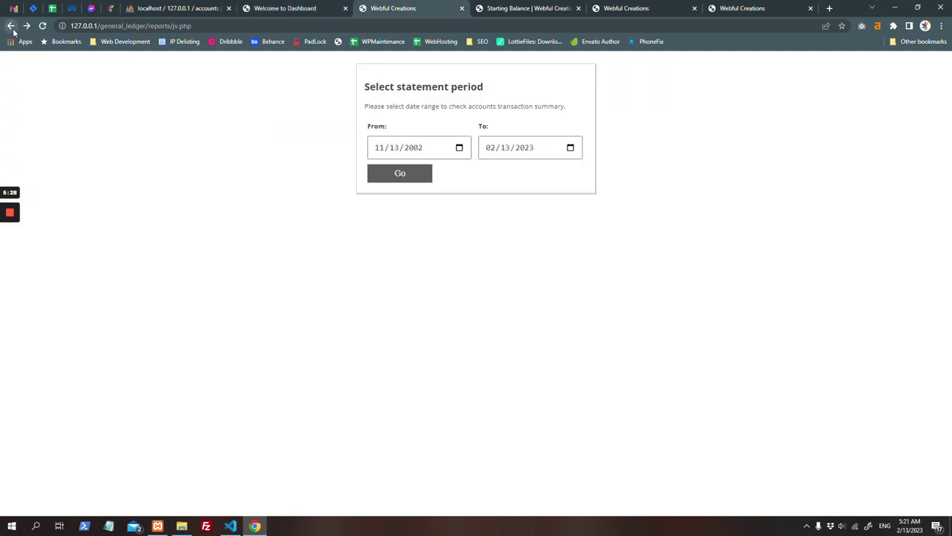
click(11, 26)
click(77, 219)
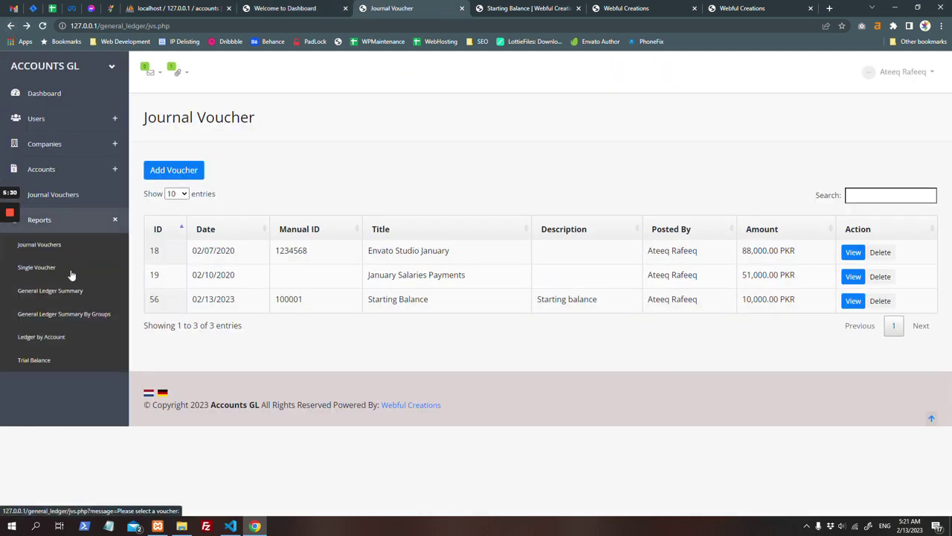
click(68, 298)
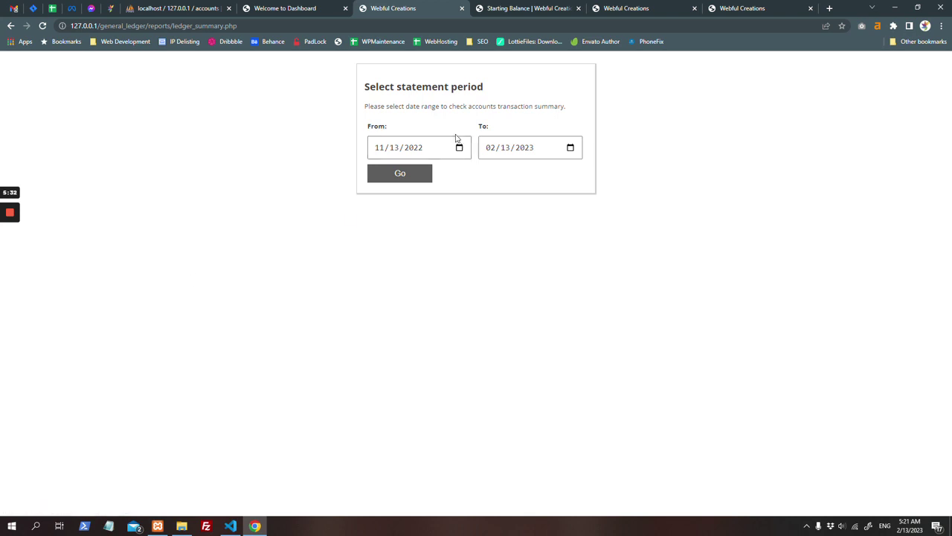
click(416, 150)
click(408, 174)
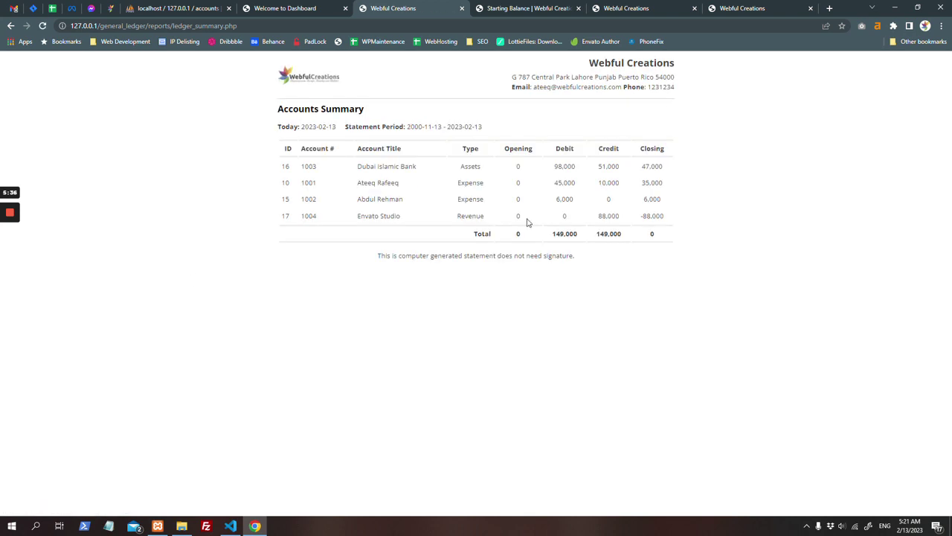
click(11, 26)
click(10, 26)
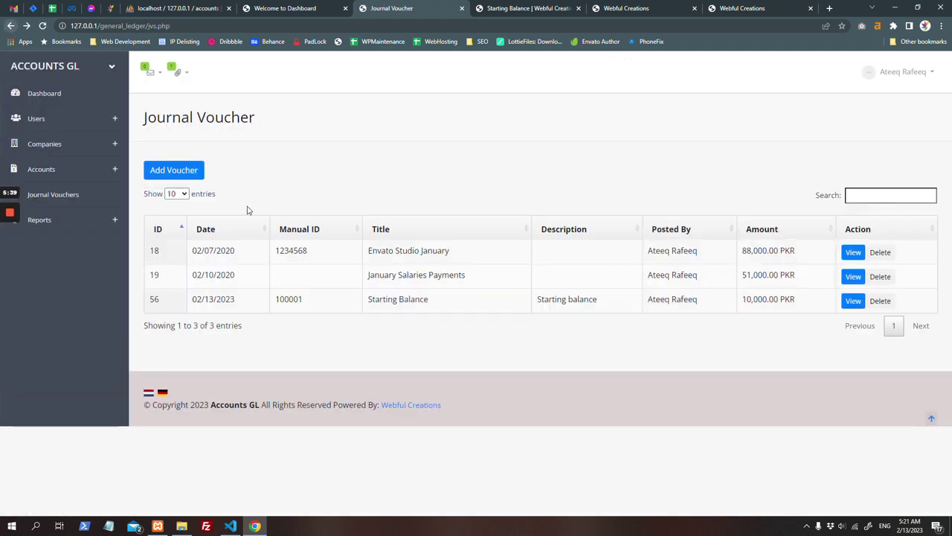
Step: Open the General Ledger Summary By Groups report, keeping All Groups selected
click(95, 225)
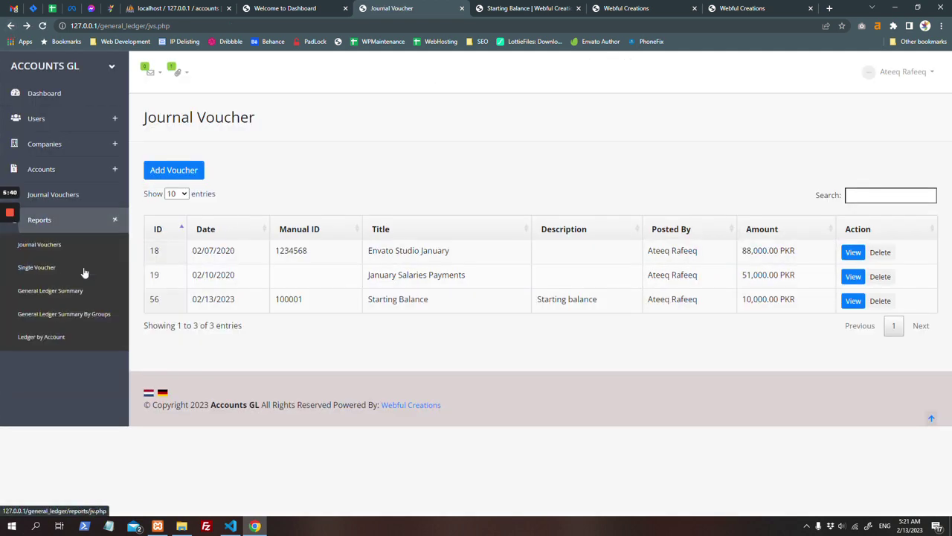
click(58, 322)
click(423, 192)
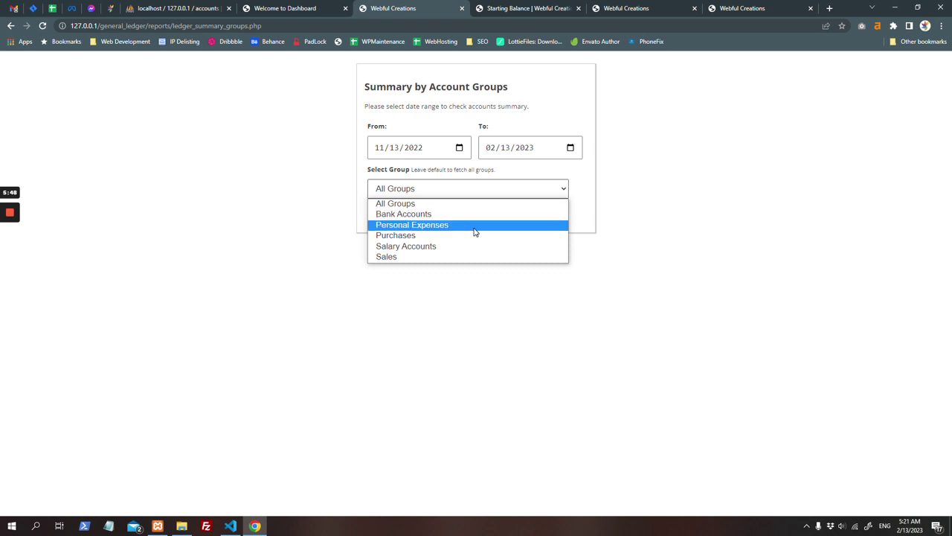
click(355, 223)
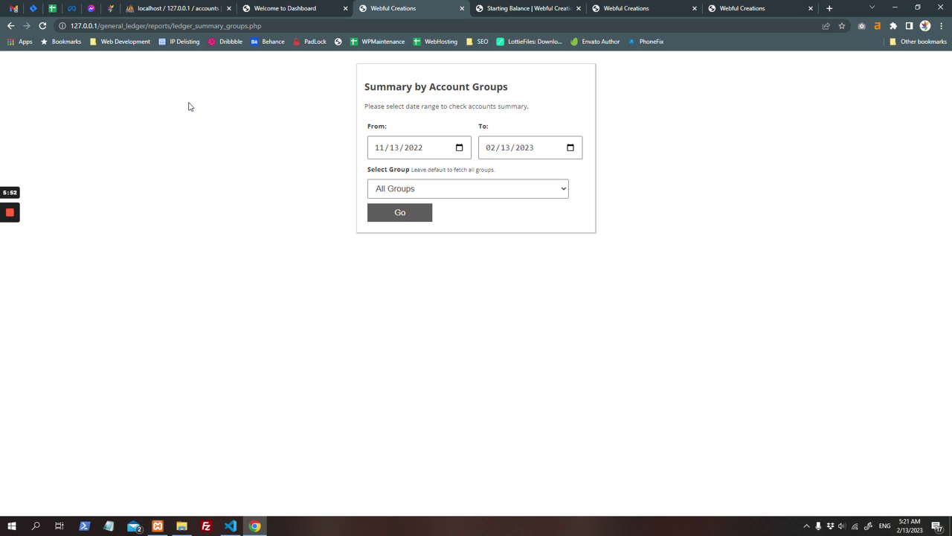
Step: Generate the Trial Balance report for the selected period
click(11, 25)
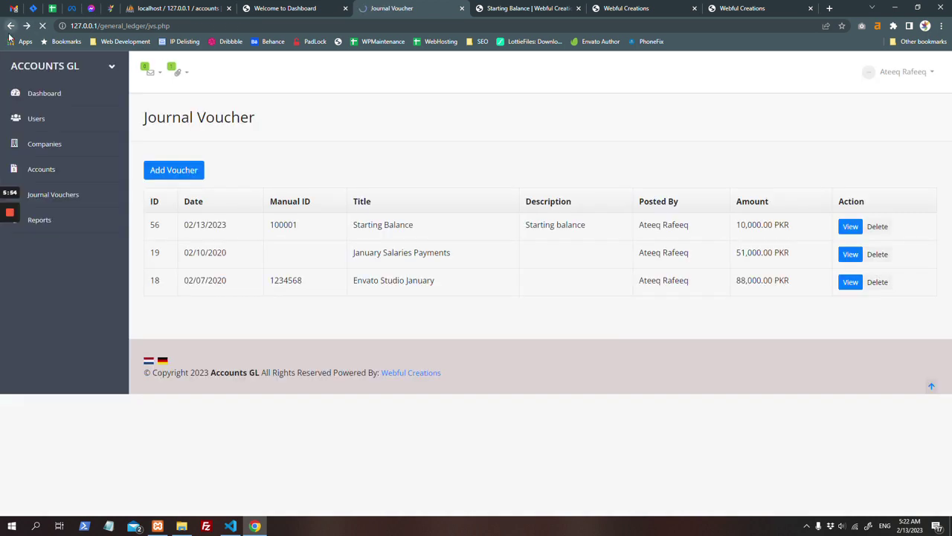
click(87, 223)
click(46, 364)
click(415, 155)
click(415, 147)
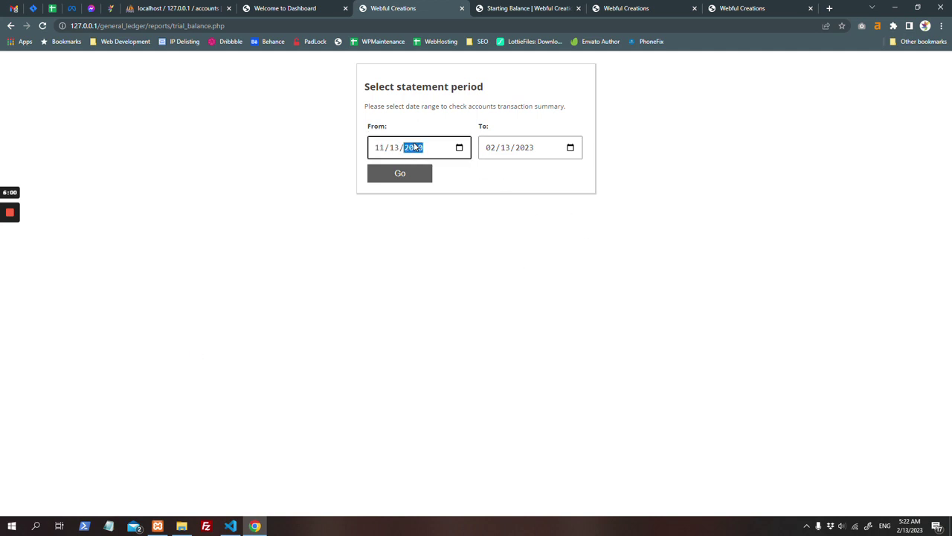
key(Return)
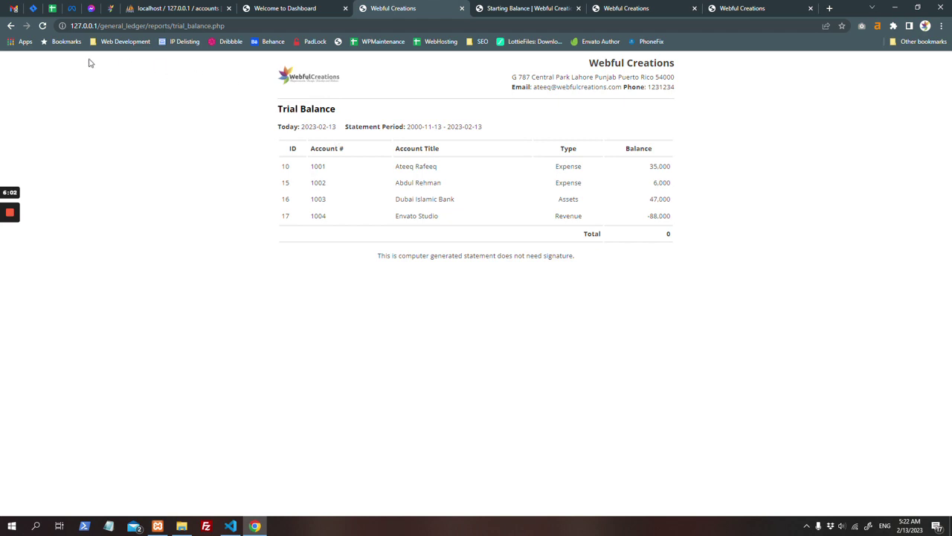
Step: Go back and open Accounts > Account Groups to list the five groups
click(11, 26)
click(10, 26)
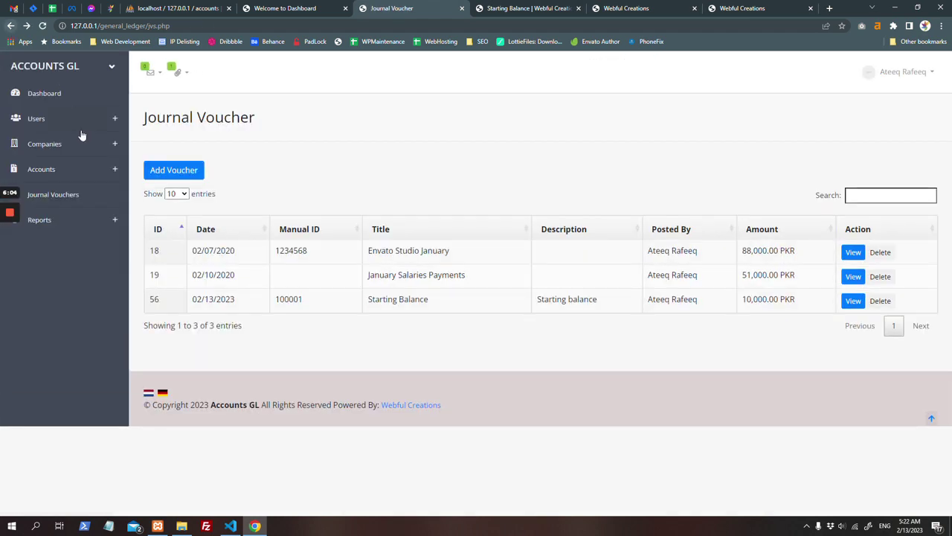
click(76, 179)
click(66, 215)
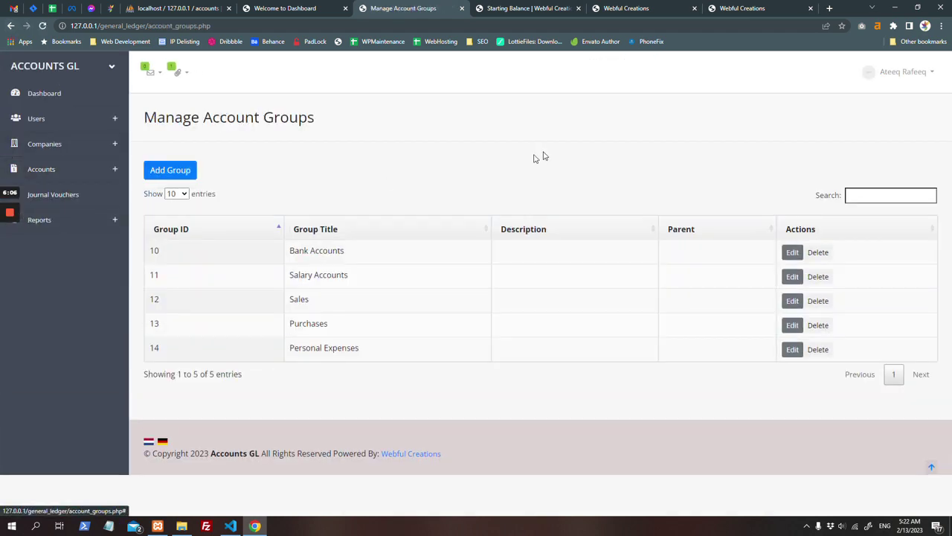